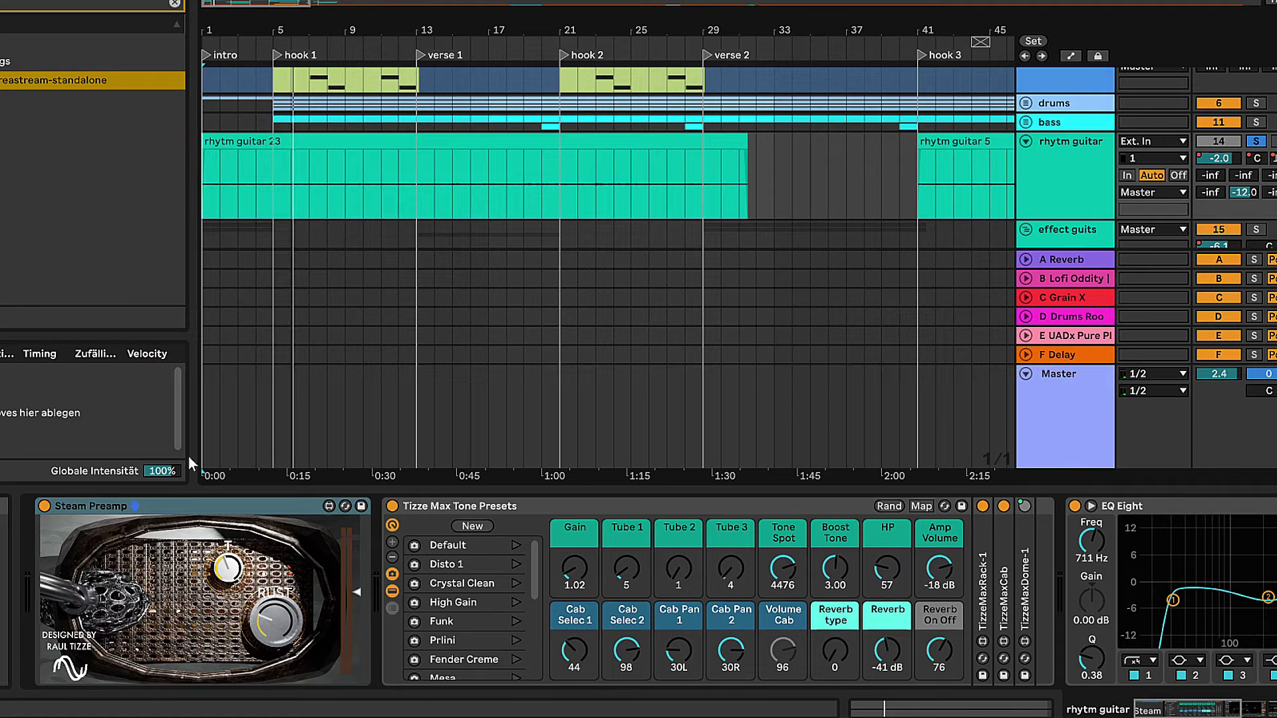
Audition the rhythm guitar from the intro and hook 1 with Steam Preamp bypassed, and re-enable the device.
{"action": "left_click", "coordinate": [45, 506]}
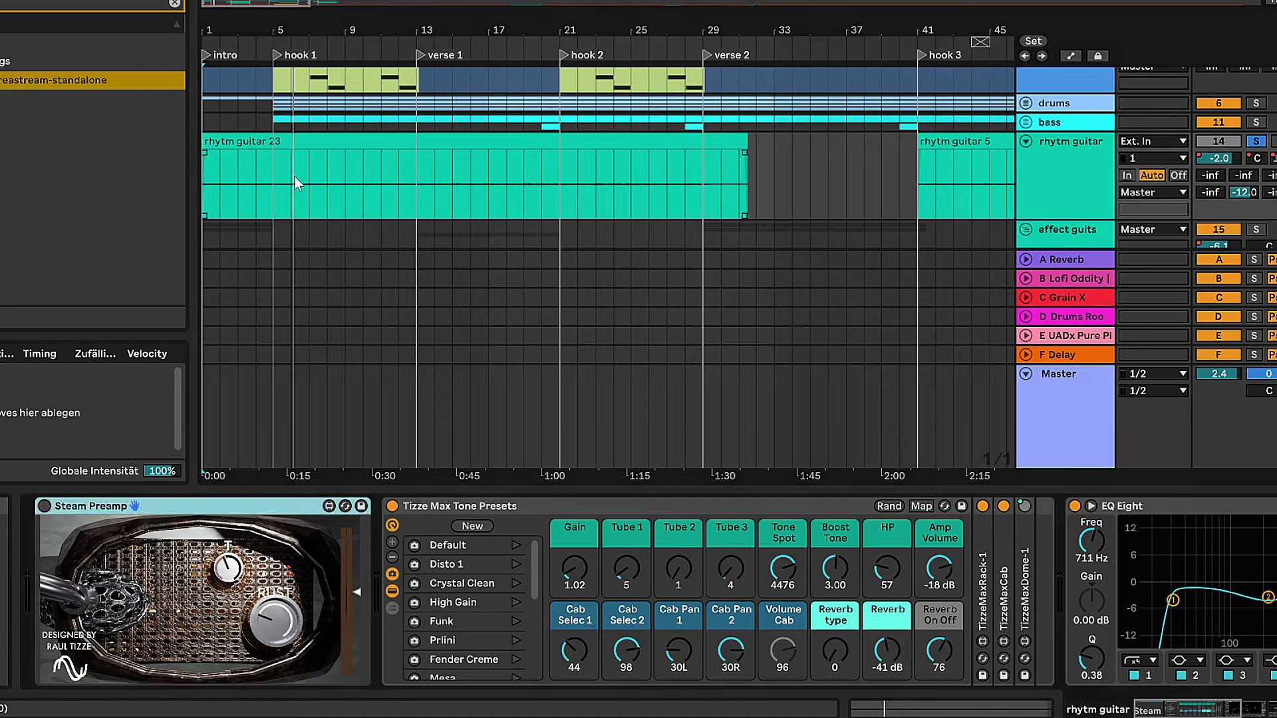
{"action": "key", "text": "space"}
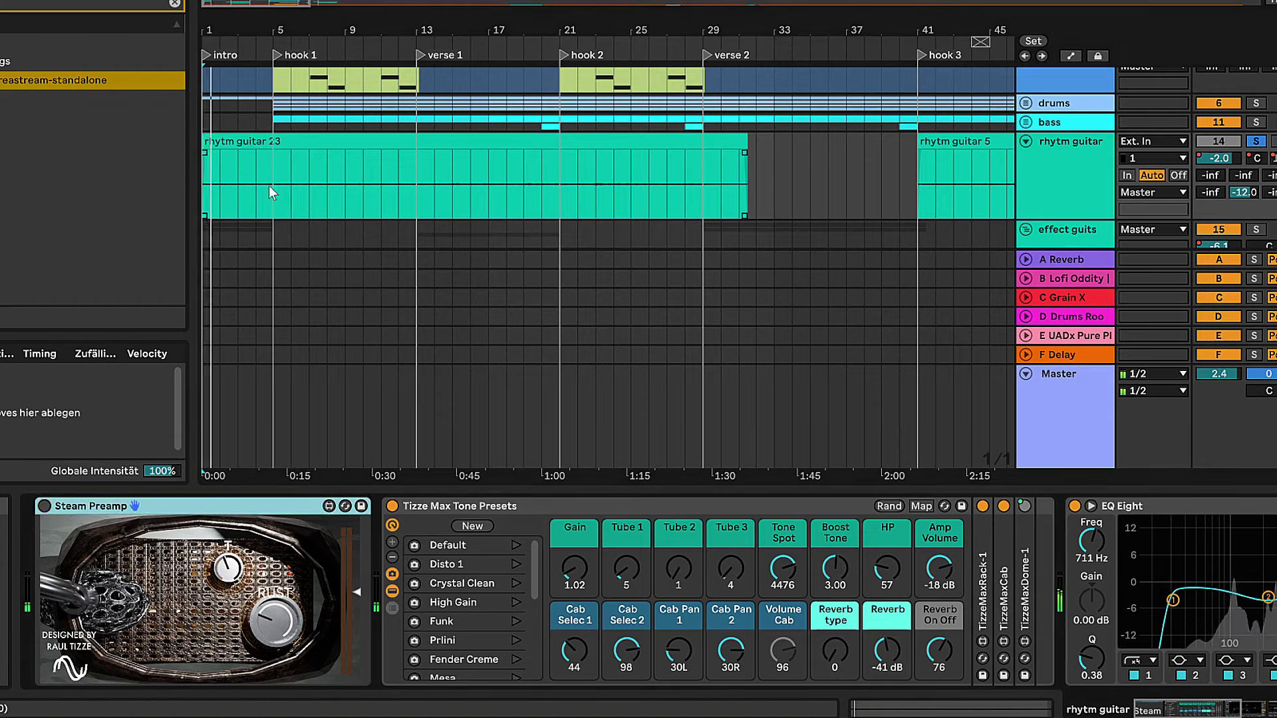
{"action": "left_click", "coordinate": [269, 186]}
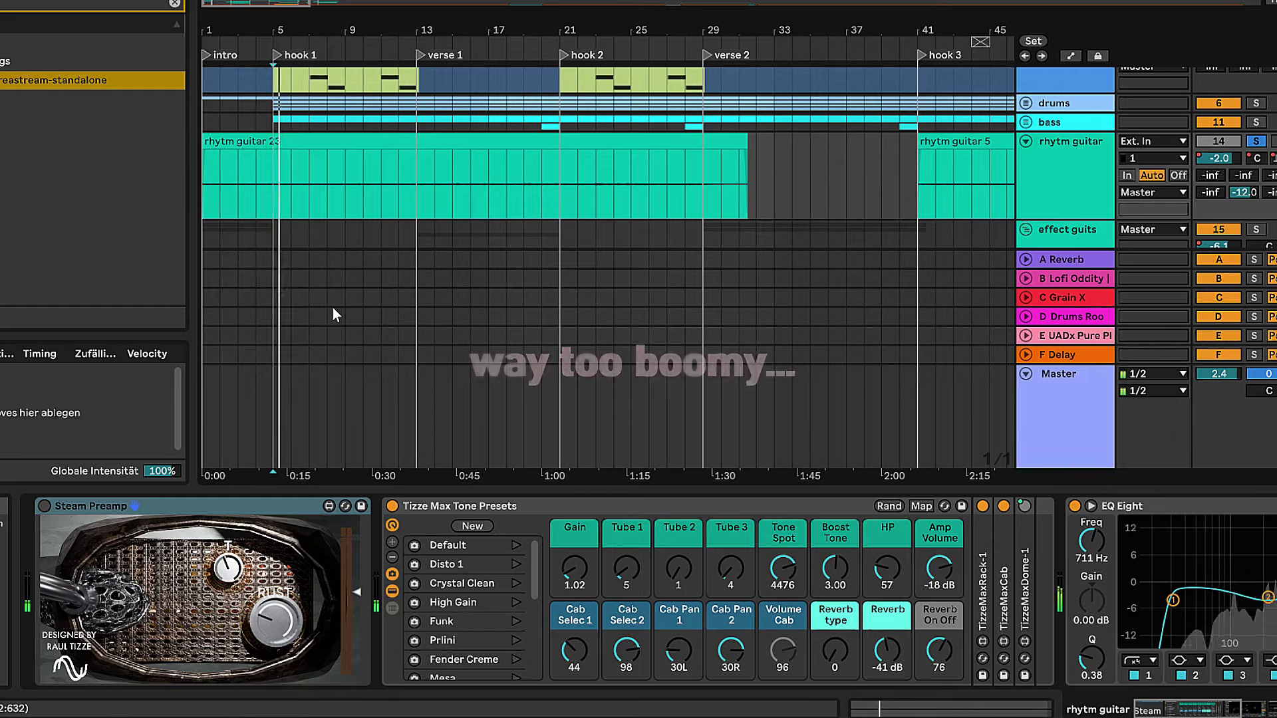
{"action": "left_click", "coordinate": [46, 508]}
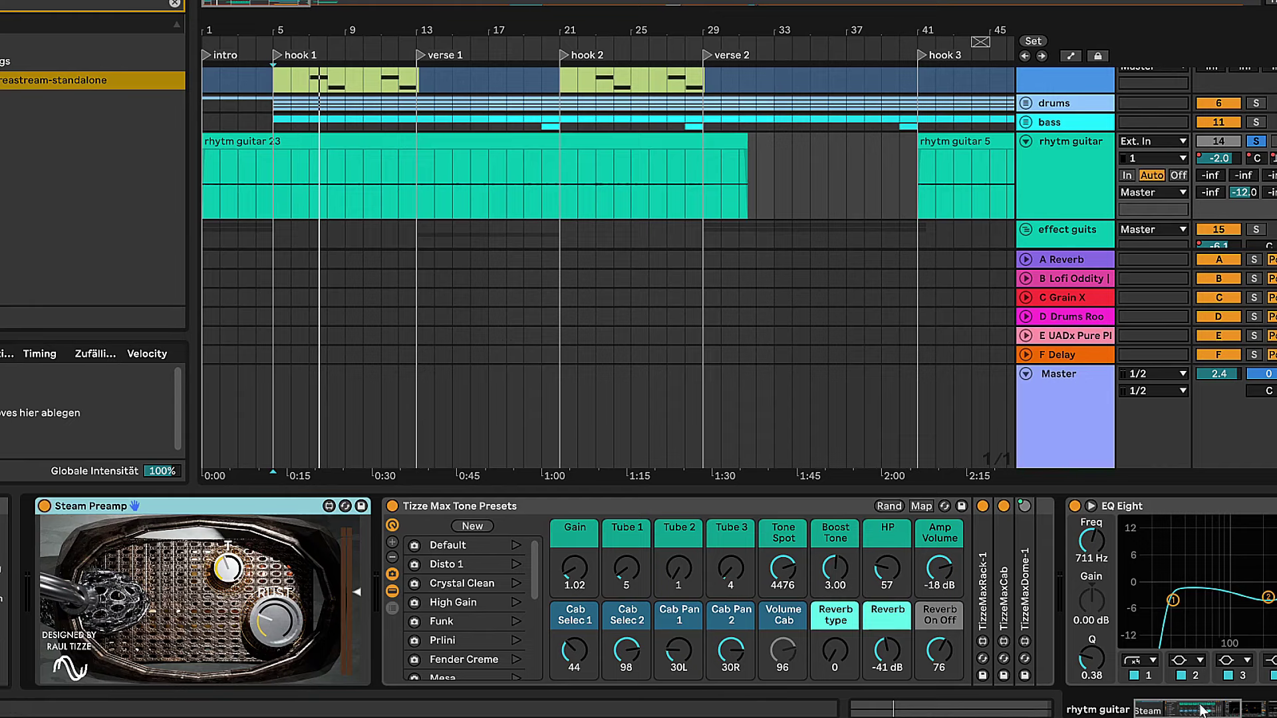
Turn off the rhythm guitar's EQ Eight and compare playback from hook 1 with Steam Preamp on and bypassed, leaving the preamp enabled.
{"action": "left_click", "coordinate": [1077, 507]}
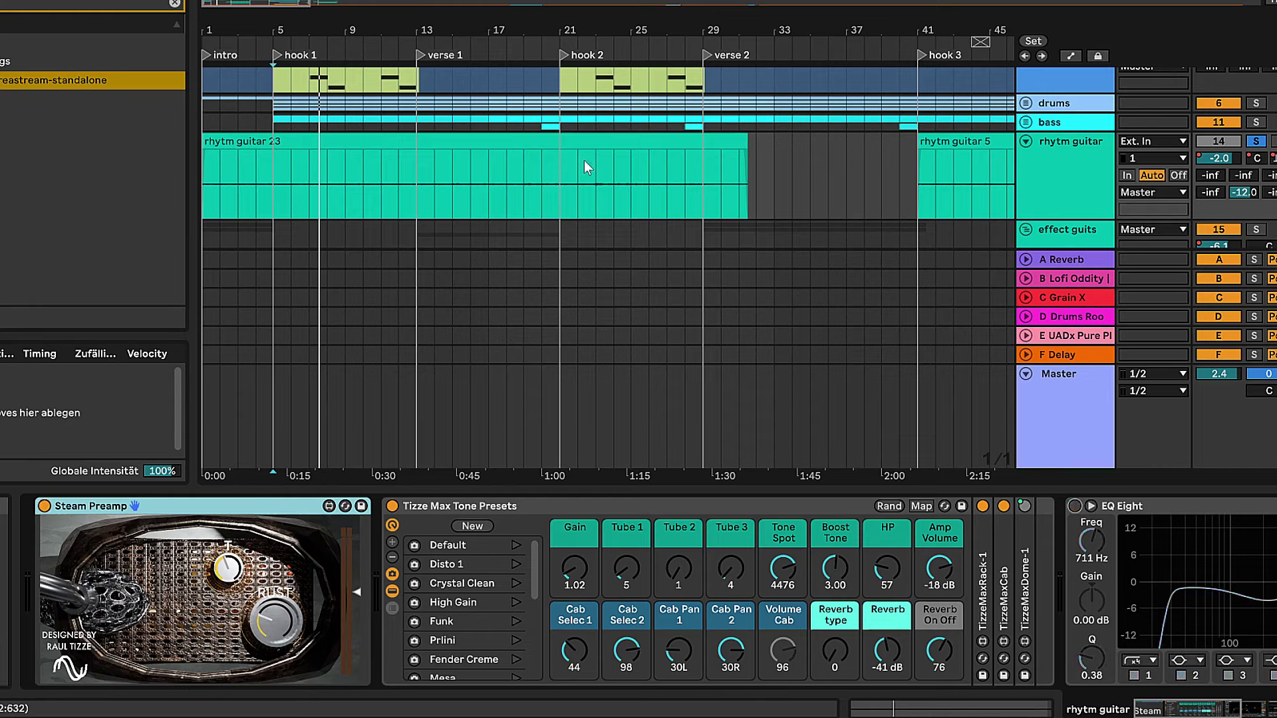
{"action": "key", "text": "space"}
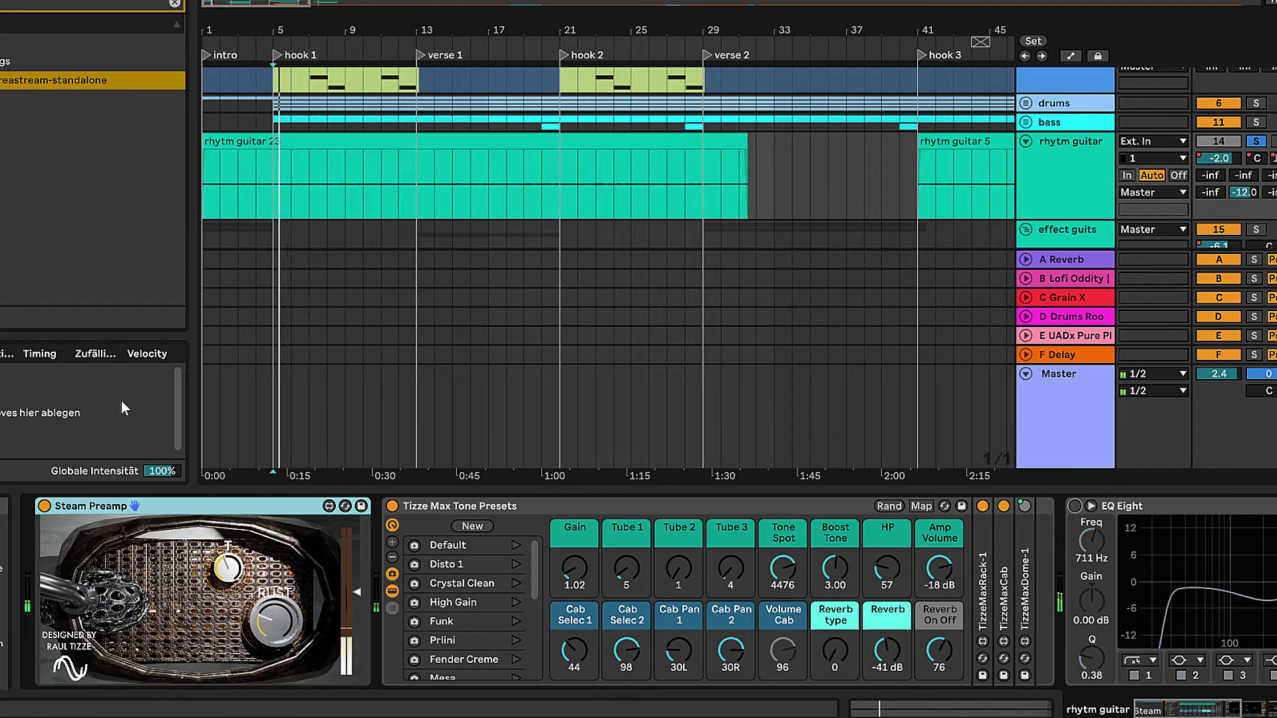
{"action": "left_click", "coordinate": [44, 506]}
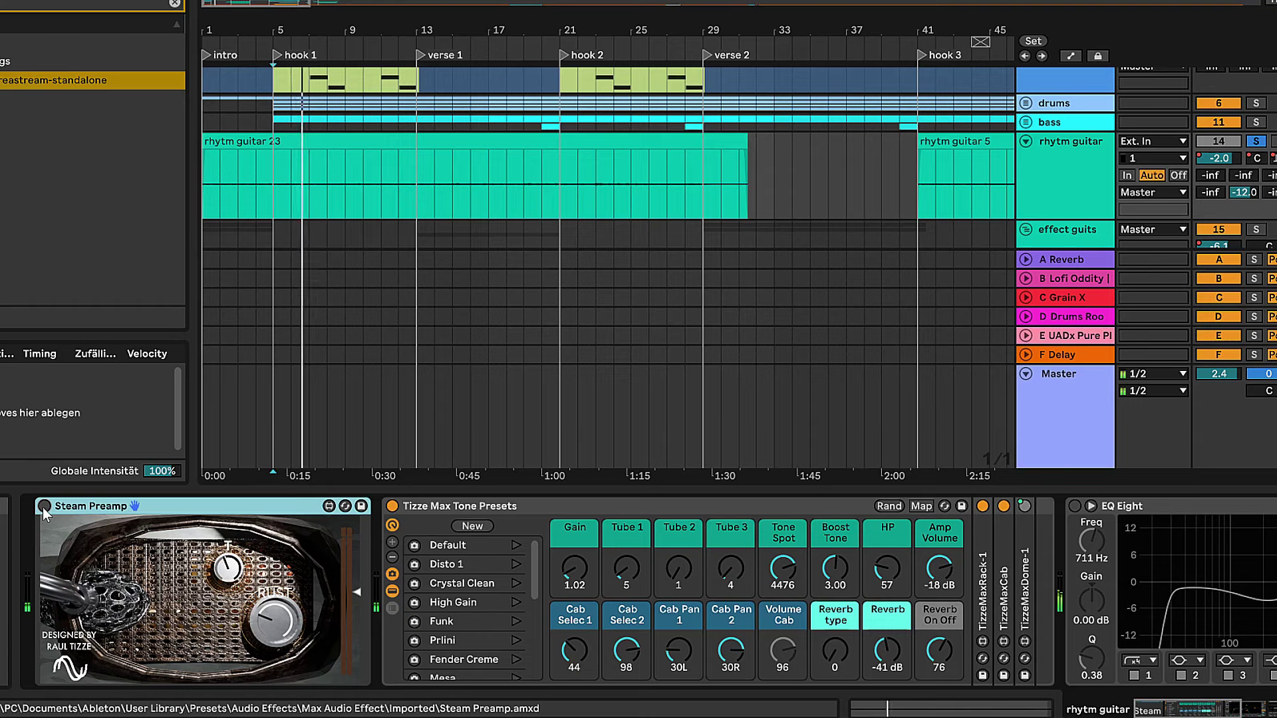
{"action": "left_click", "coordinate": [44, 506]}
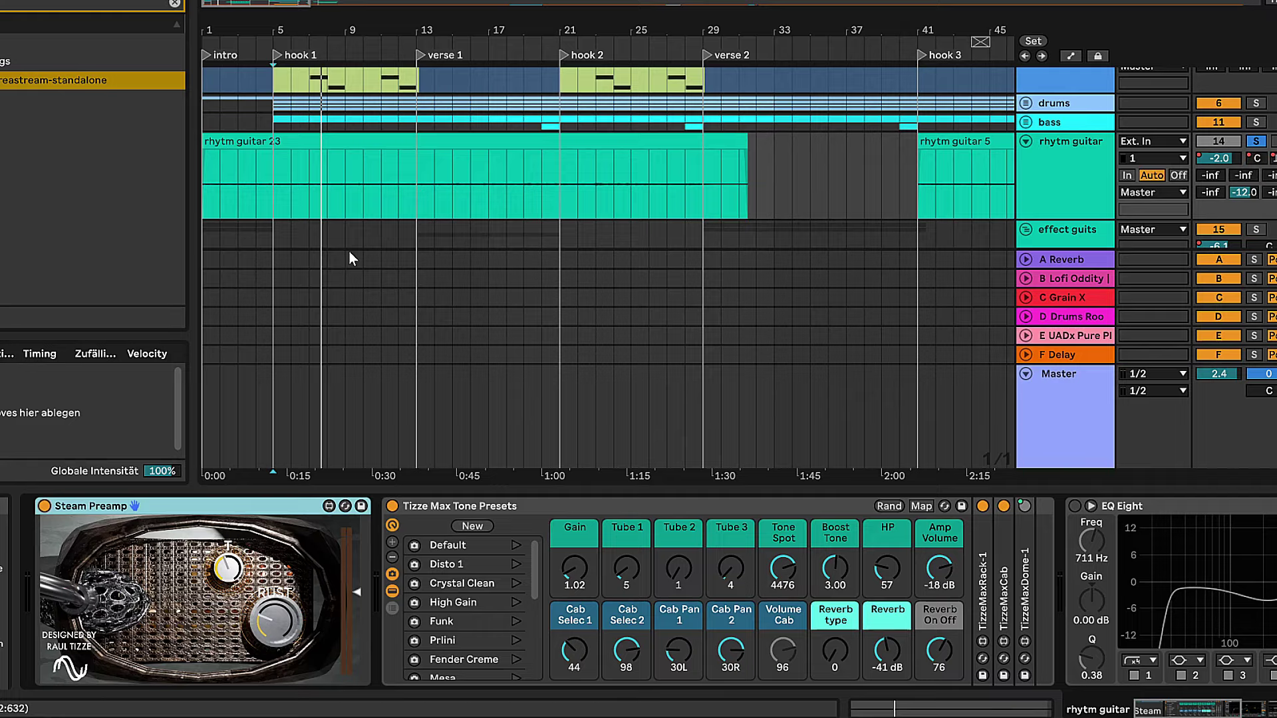
{"action": "scroll", "coordinate": [396, 170], "scroll_direction": "down", "scroll_amount": 5}
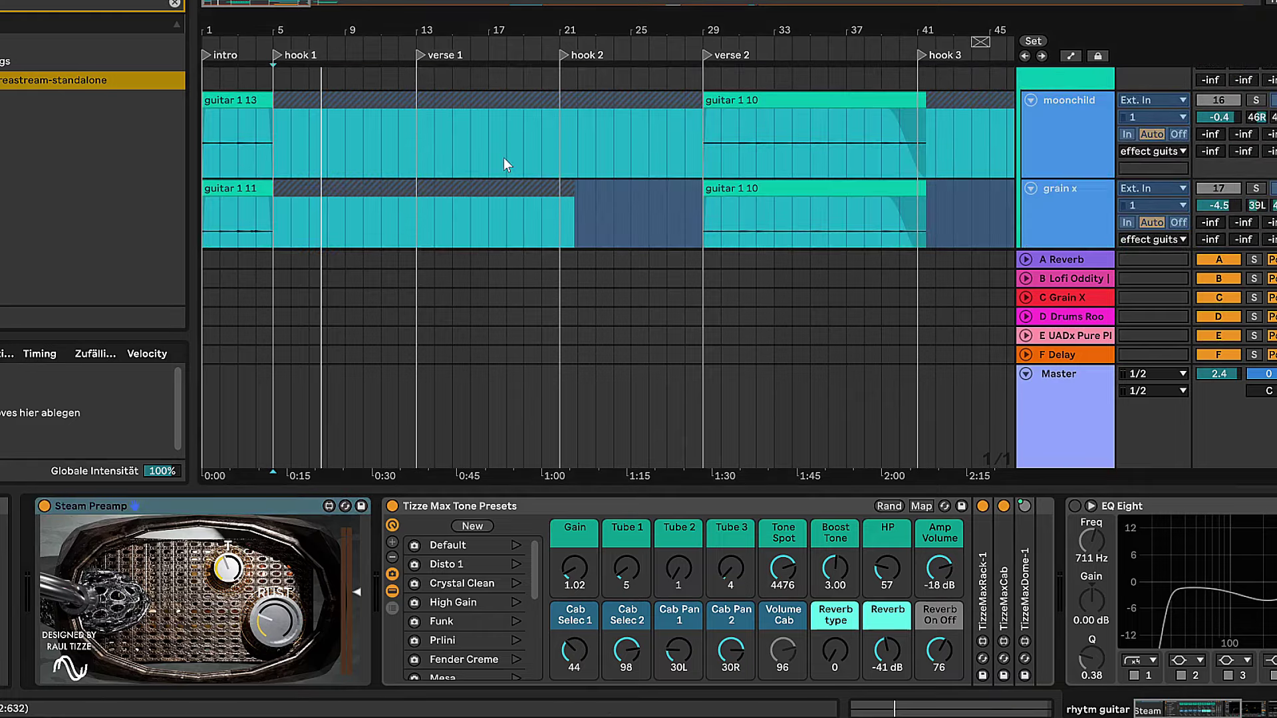
{"action": "scroll", "coordinate": [505, 158], "scroll_direction": "up", "scroll_amount": 5}
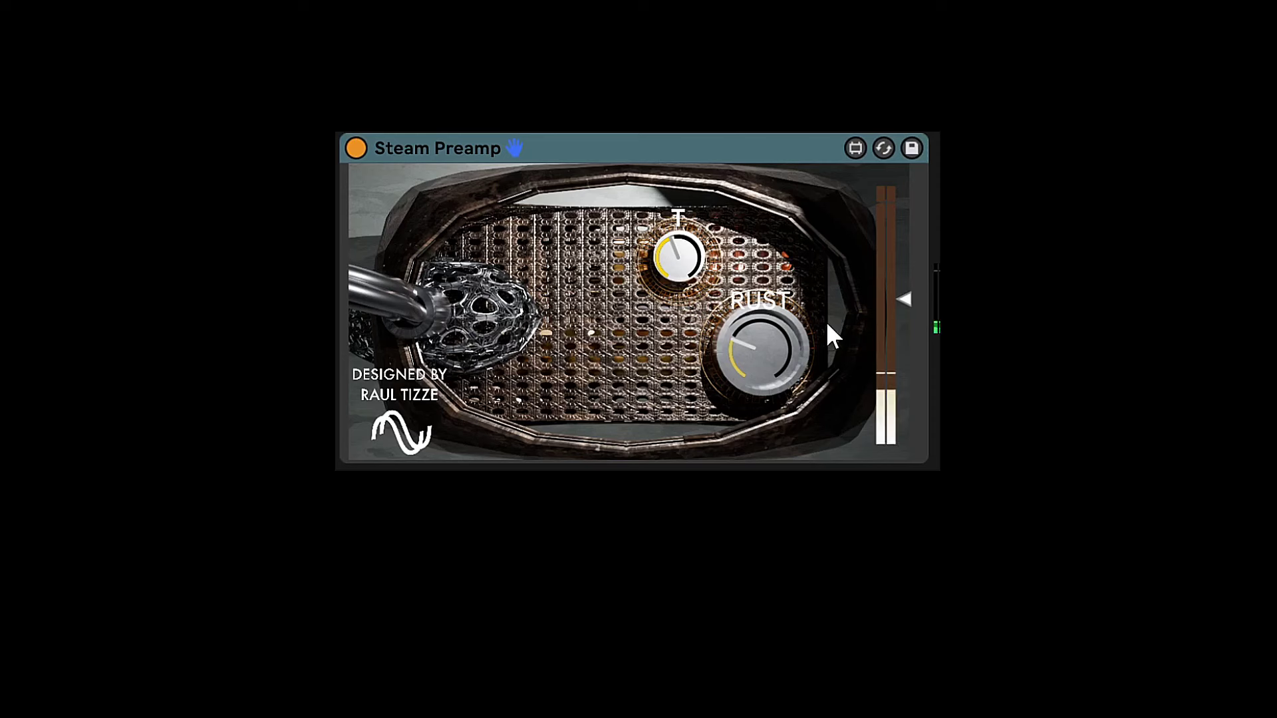
Set Steam Preamp's Rust to maximum, try T from minimum to nearly maximum, and lower the output level.
{"action": "left_click_drag", "start_coordinate": [764, 329], "coordinate": [765, 256]}
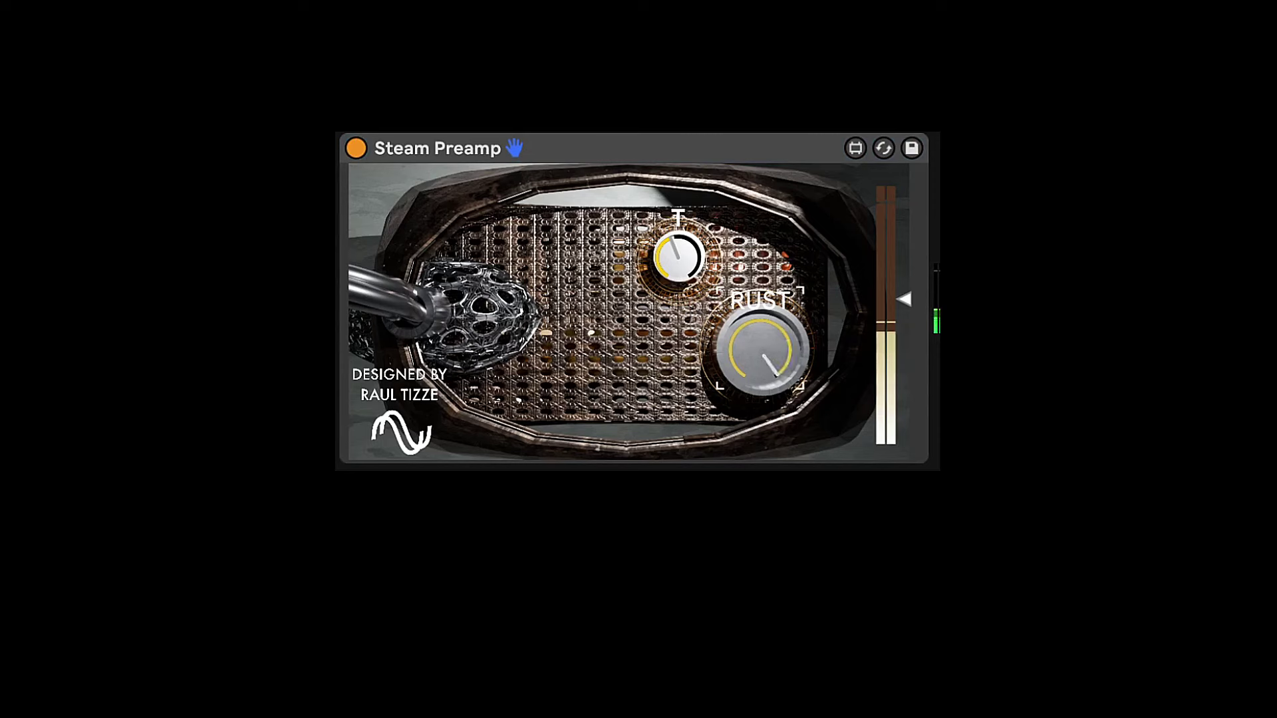
{"action": "left_click", "coordinate": [682, 253]}
{"action": "left_click_drag", "start_coordinate": [681, 253], "coordinate": [682, 262]}
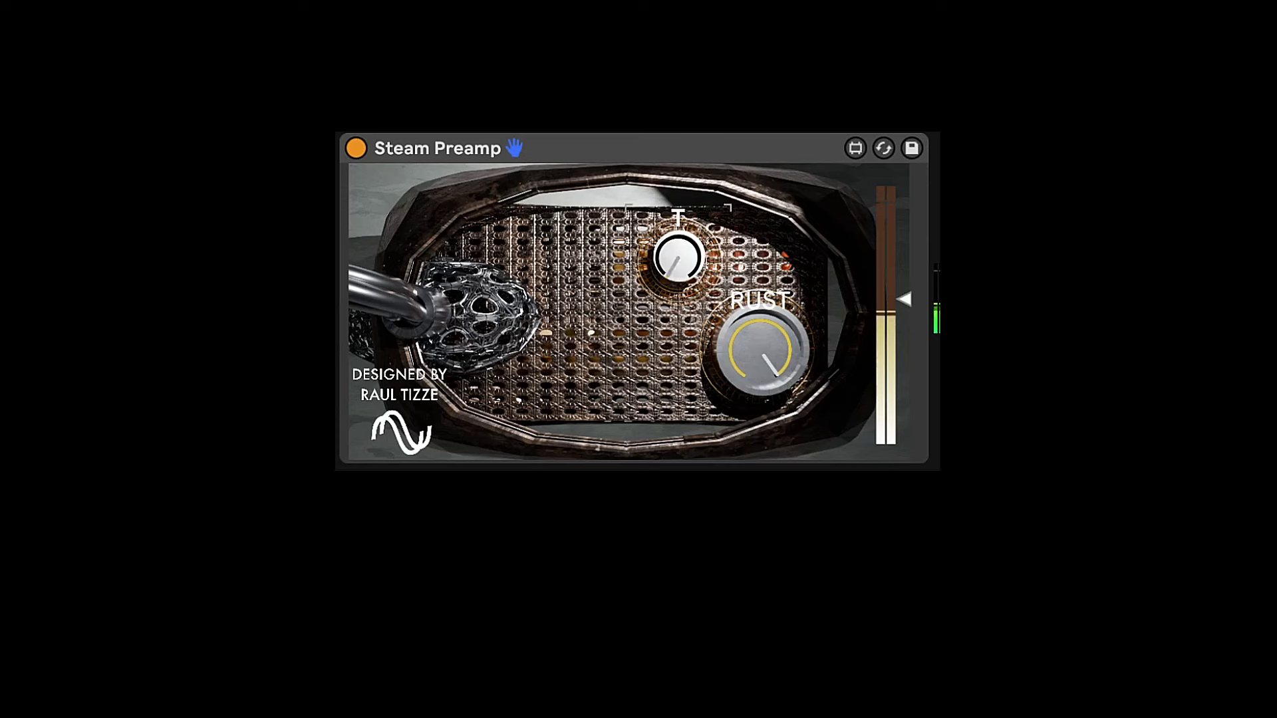
{"action": "left_click_drag", "start_coordinate": [678, 256], "coordinate": [678, 229]}
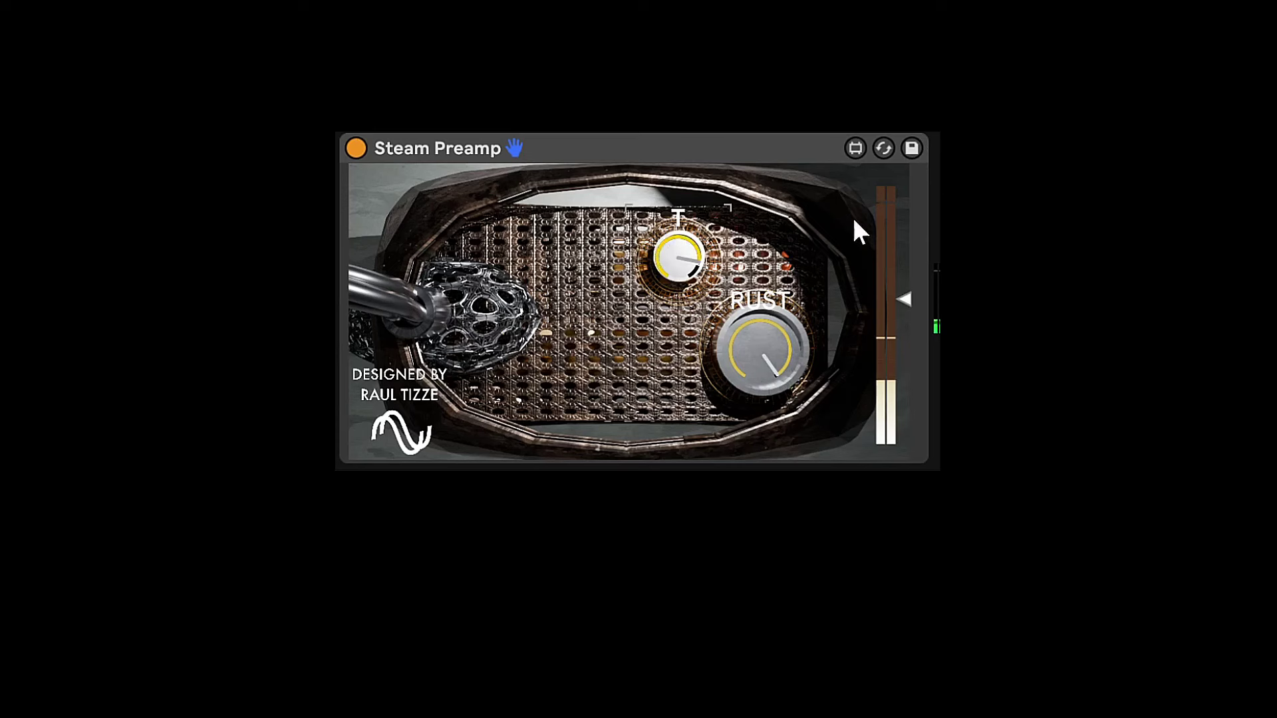
{"action": "left_click_drag", "start_coordinate": [910, 296], "coordinate": [910, 348]}
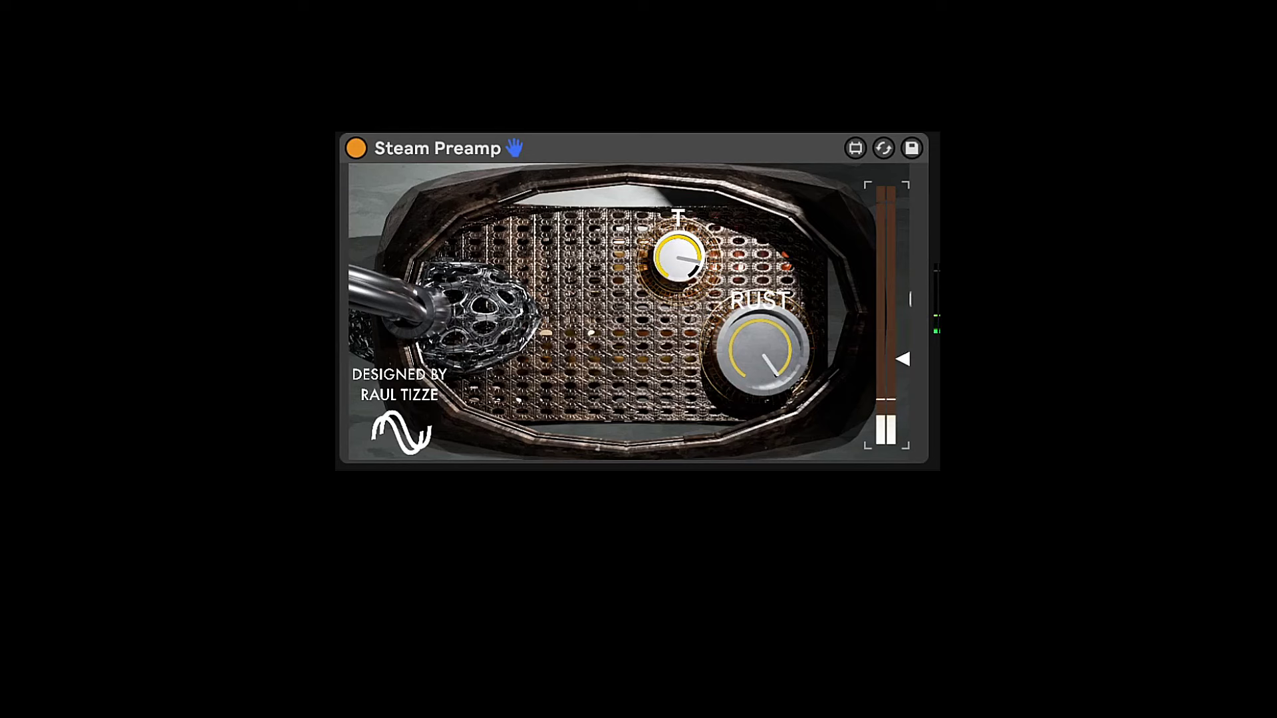
Try Steam Preamp's Rust at about half, set T to minimum and Rust to maximum, and lower the output level further.
{"action": "left_click_drag", "start_coordinate": [789, 318], "coordinate": [789, 359]}
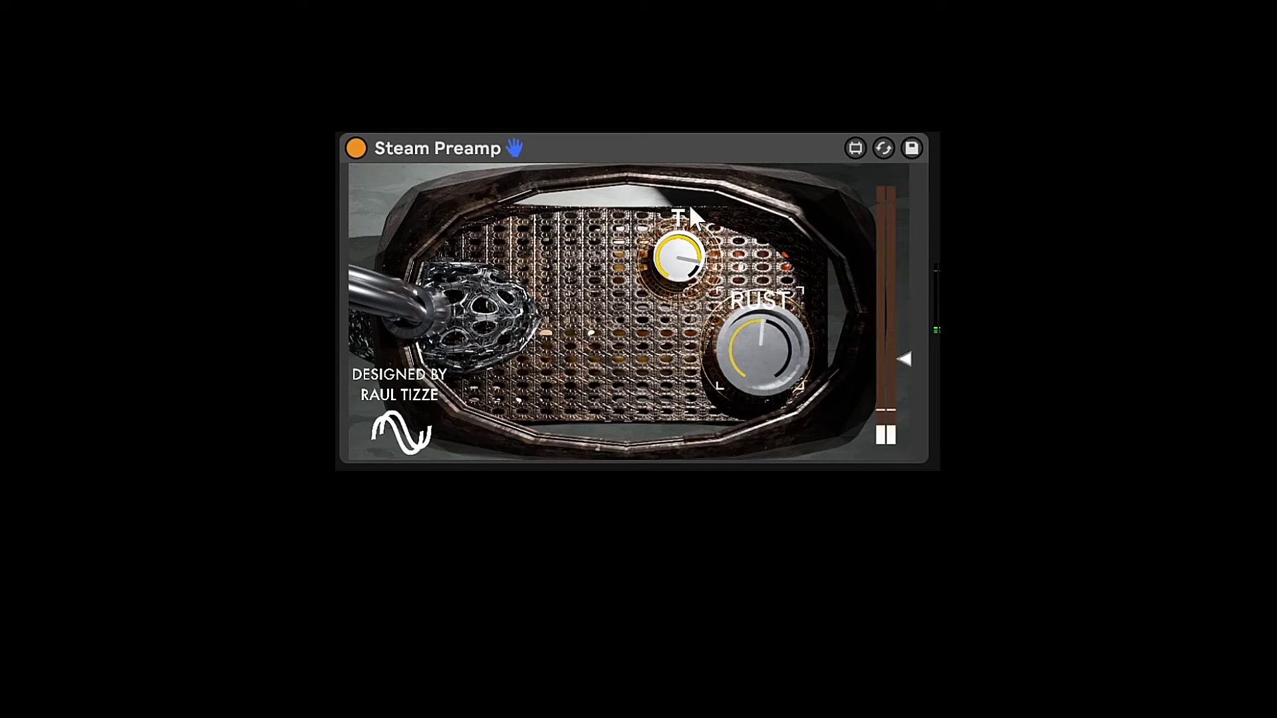
{"action": "left_click_drag", "start_coordinate": [675, 279], "coordinate": [677, 299]}
{"action": "left_click_drag", "start_coordinate": [761, 350], "coordinate": [762, 303]}
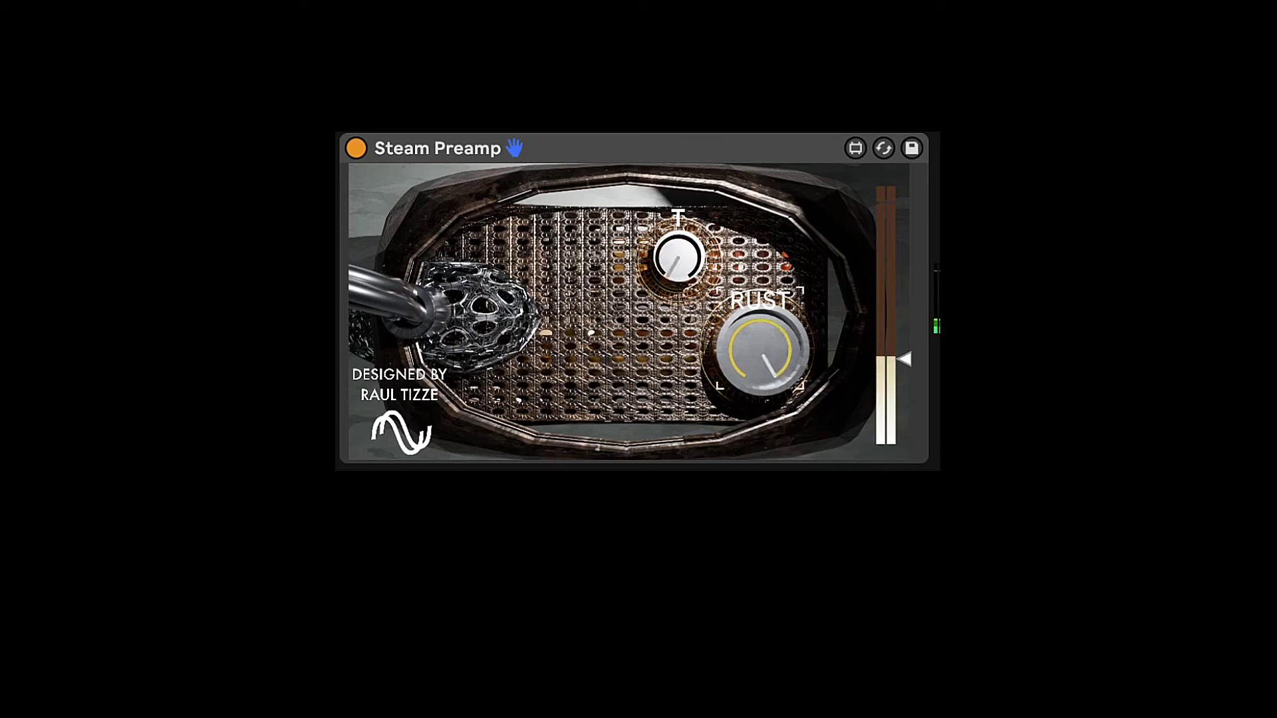
{"action": "left_click_drag", "start_coordinate": [904, 359], "coordinate": [903, 395]}
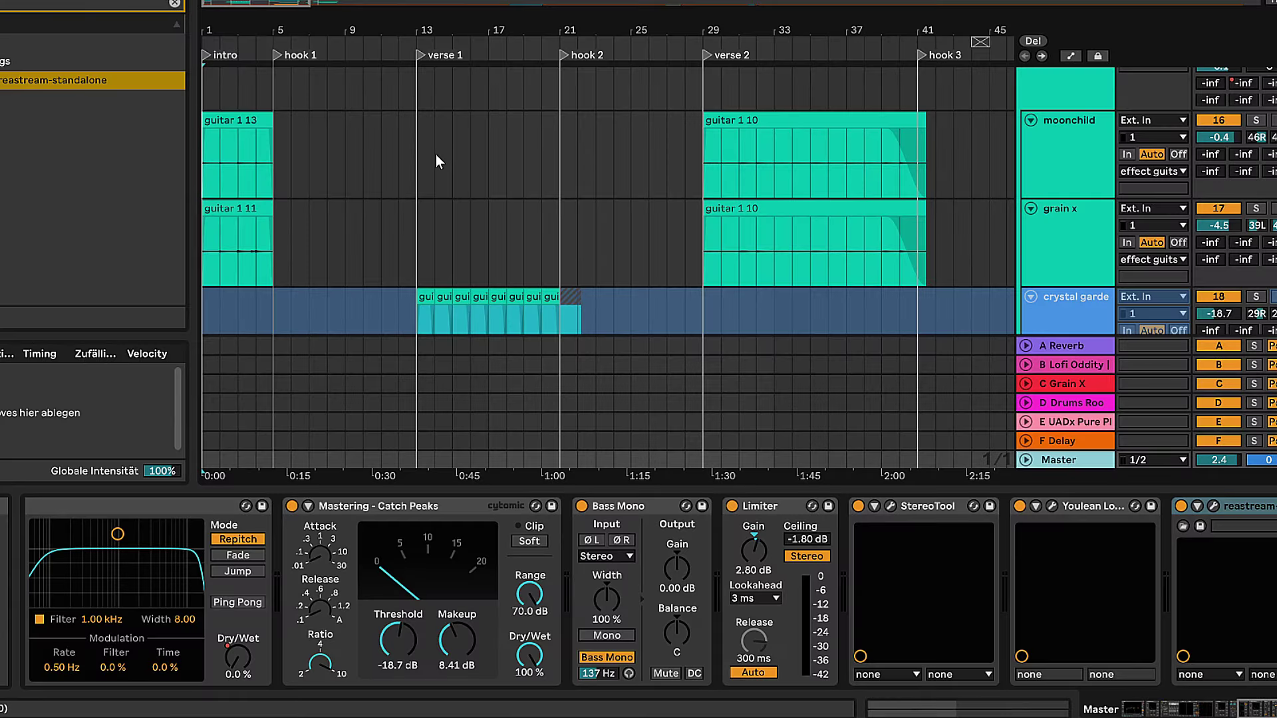
Play the song with the moonchild track soloed, and deactivate the B Lofi Oddity return track.
{"action": "key", "text": "space"}
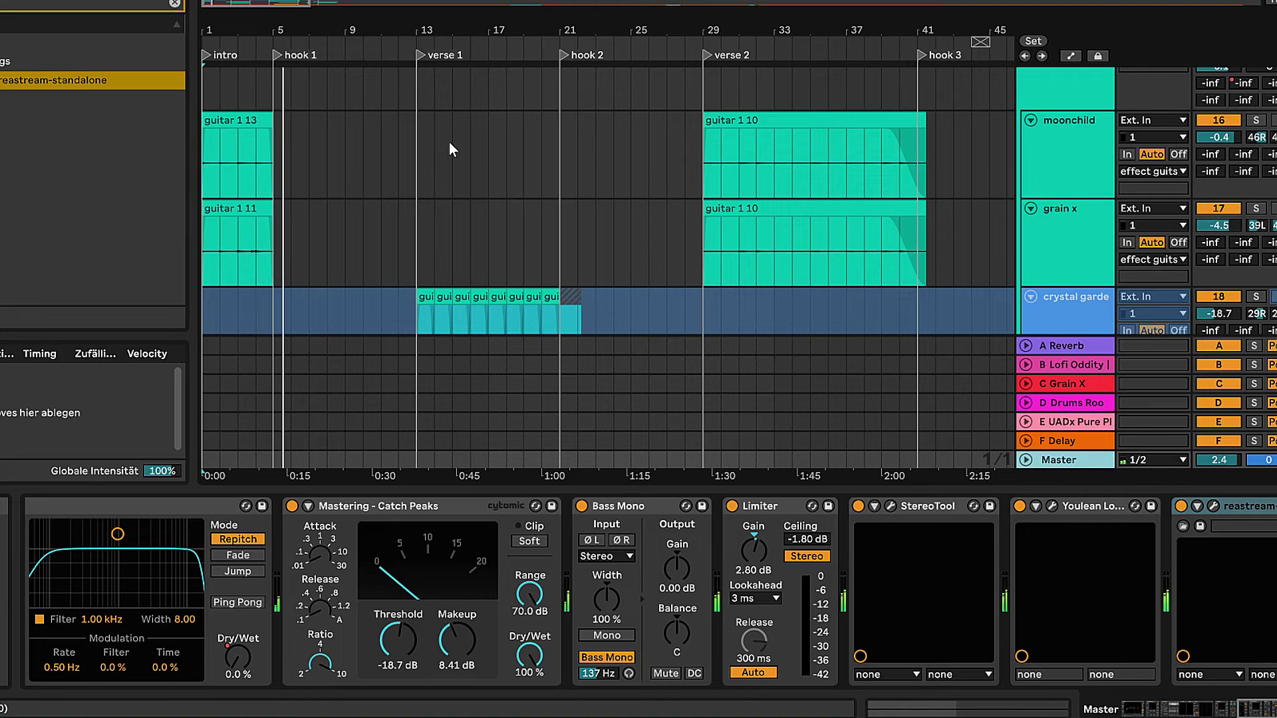
{"action": "left_click", "coordinate": [1066, 148]}
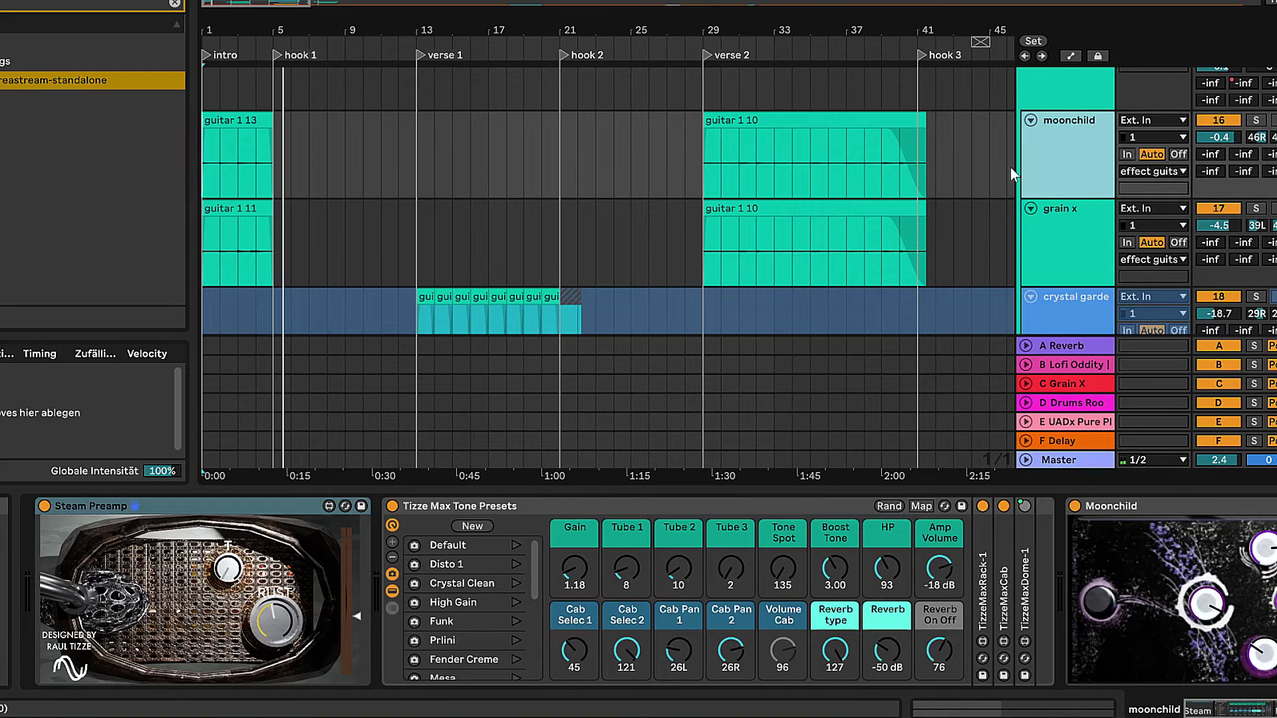
{"action": "left_click", "coordinate": [1257, 121]}
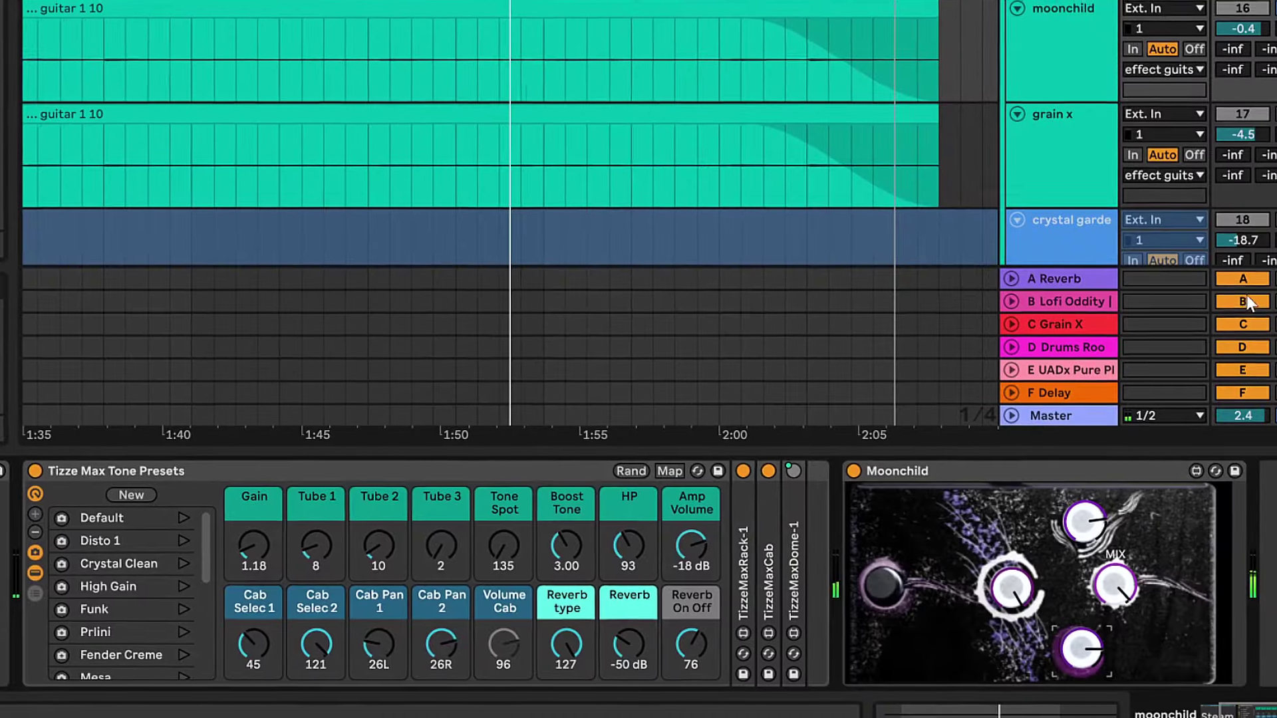
{"action": "left_click", "coordinate": [1244, 301]}
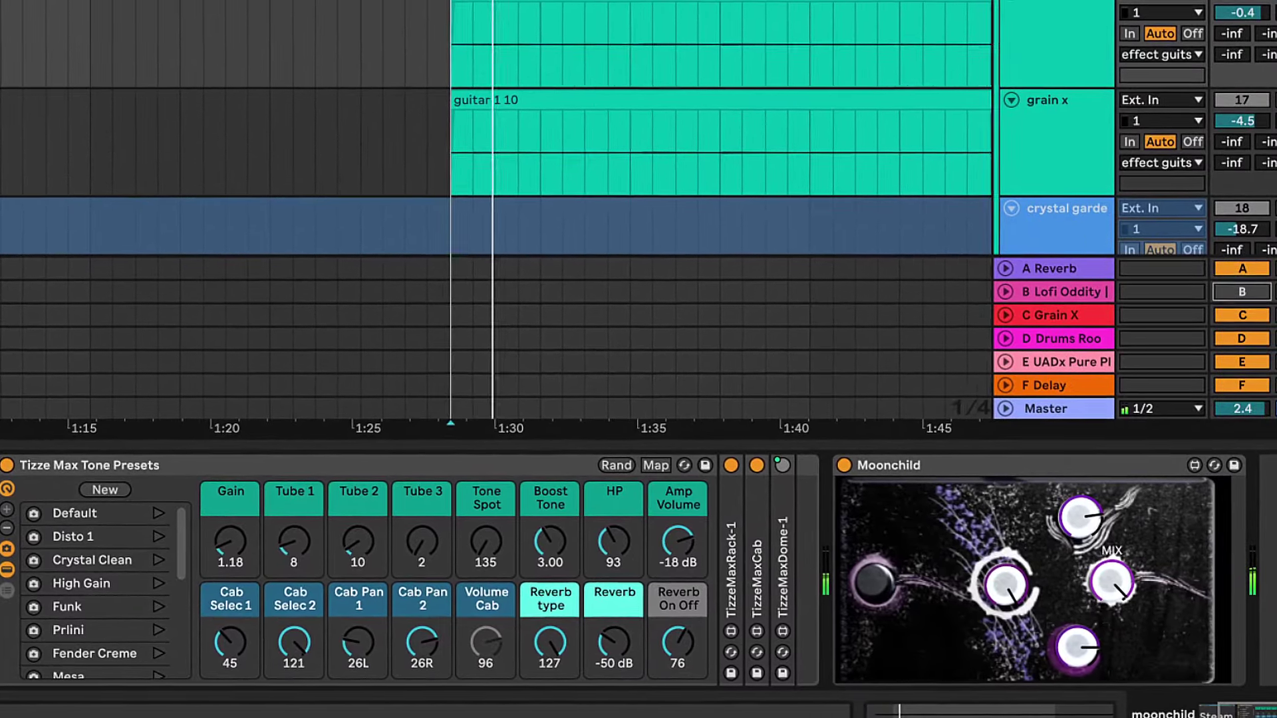
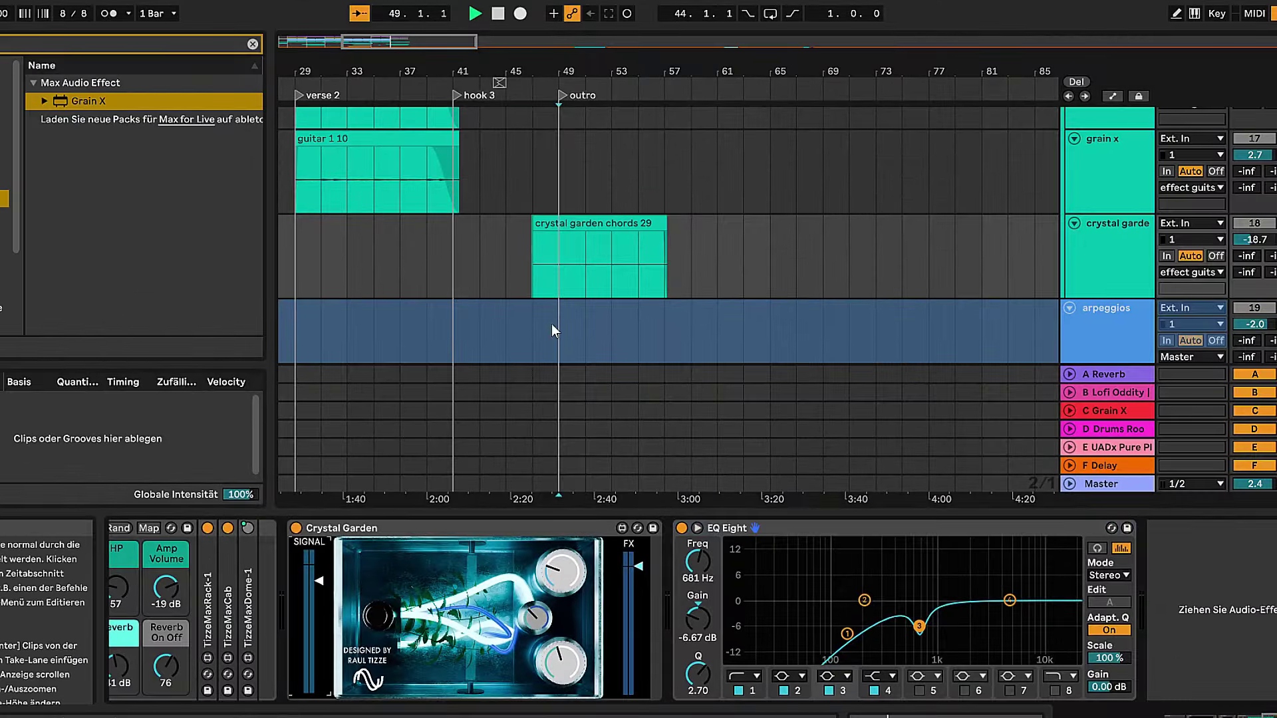
Adjust Crystal Garden's lower and upper large knobs while auditioning the crystal garden chords around the outro.
{"action": "scroll", "coordinate": [599, 299], "scroll_direction": "left", "scroll_amount": 4}
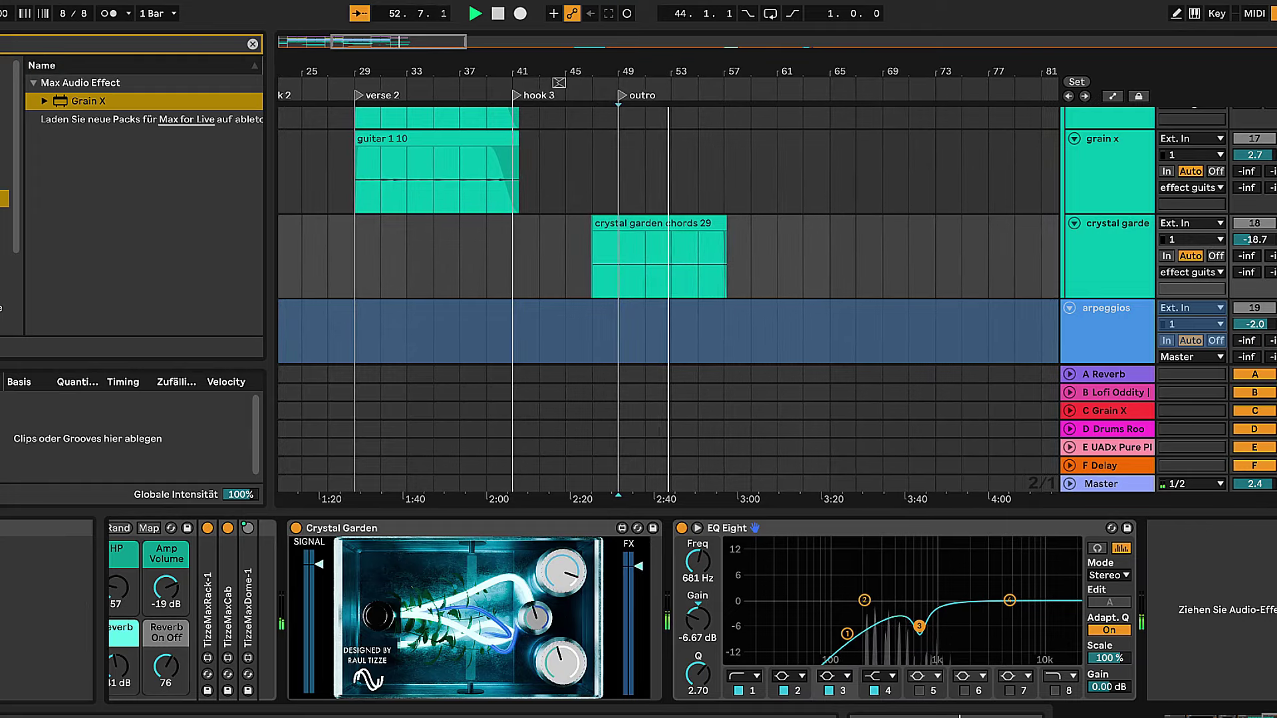
{"action": "left_click_drag", "start_coordinate": [561, 676], "coordinate": [564, 669]}
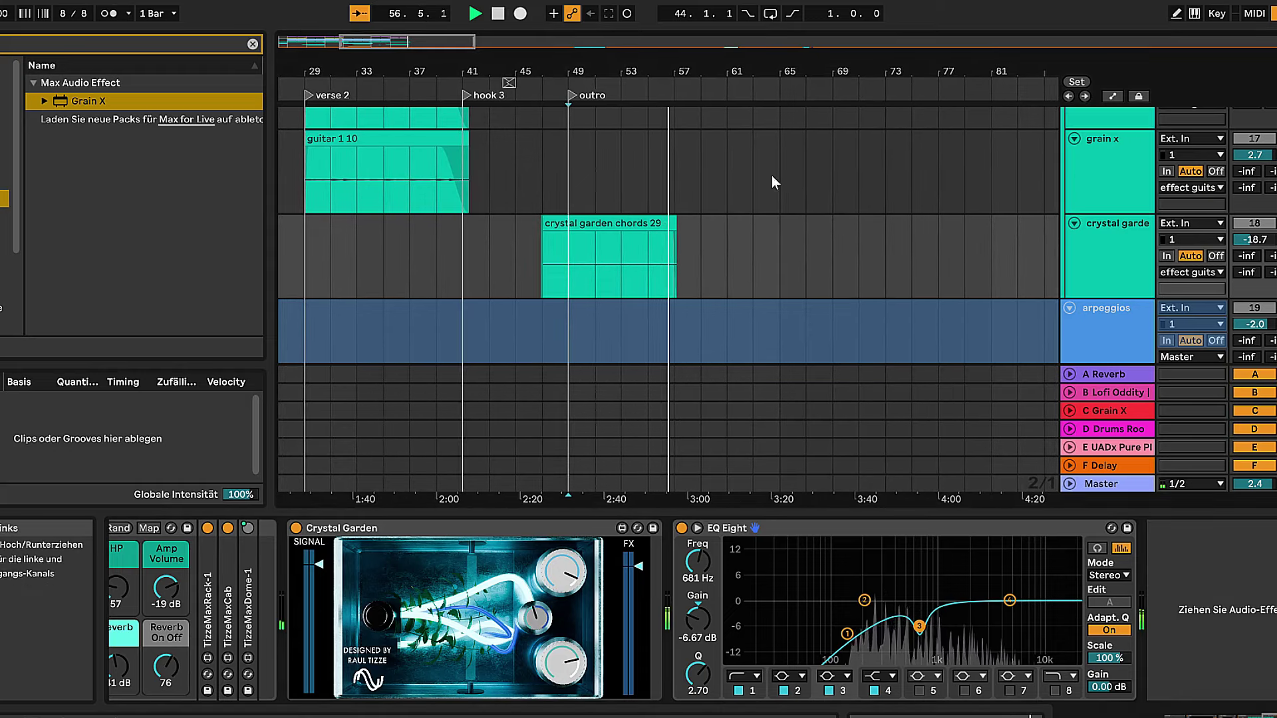
{"action": "left_click", "coordinate": [624, 256]}
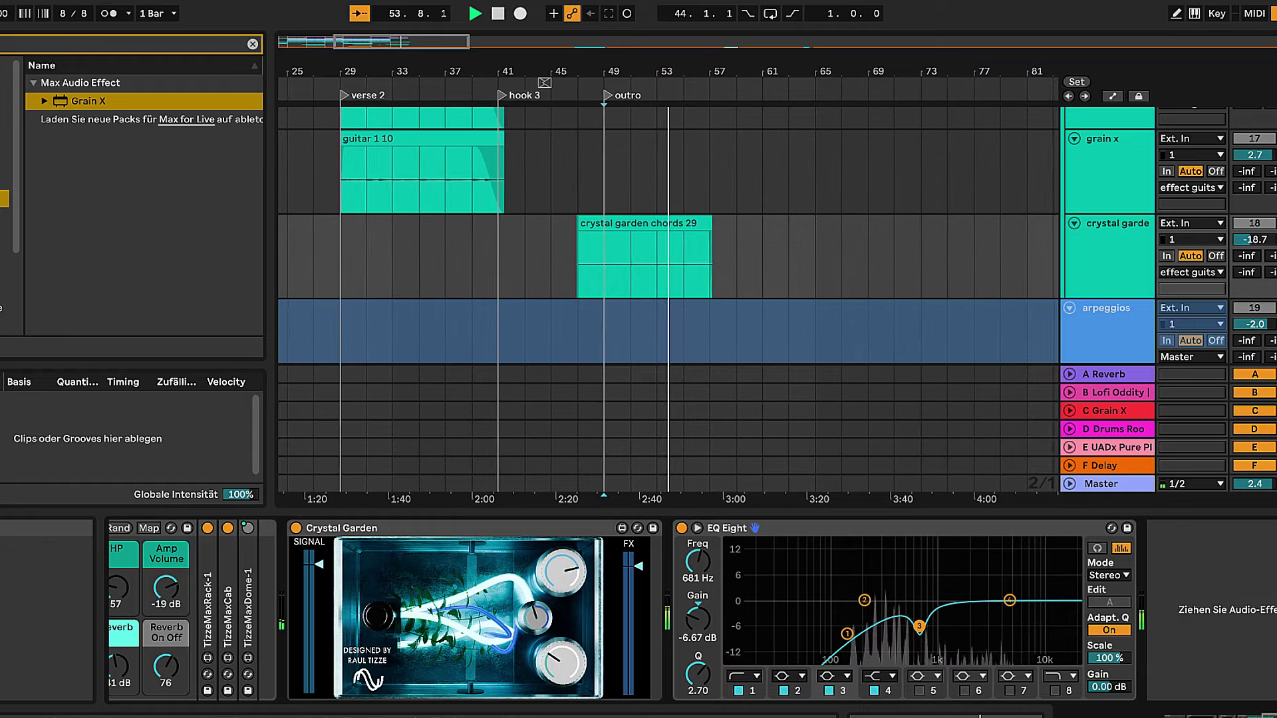
{"action": "left_click_drag", "start_coordinate": [559, 576], "coordinate": [560, 576]}
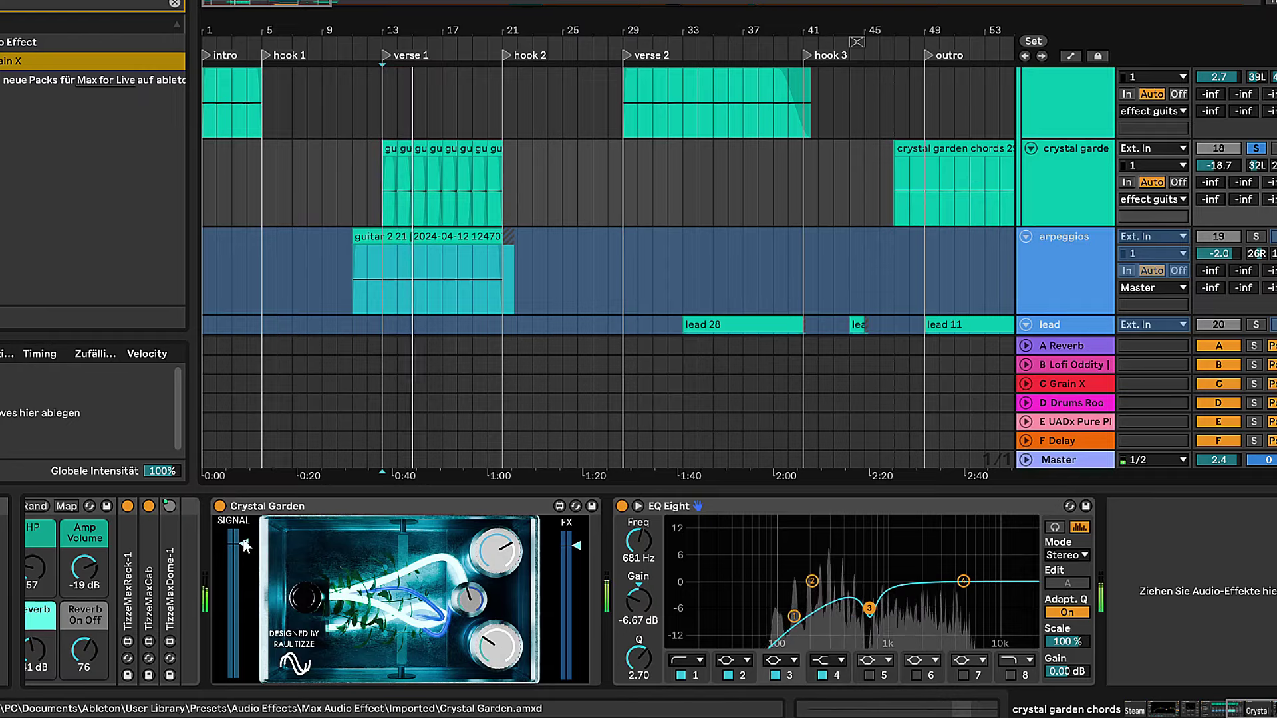
{"action": "scroll", "coordinate": [452, 196], "scroll_direction": "up", "scroll_amount": 1}
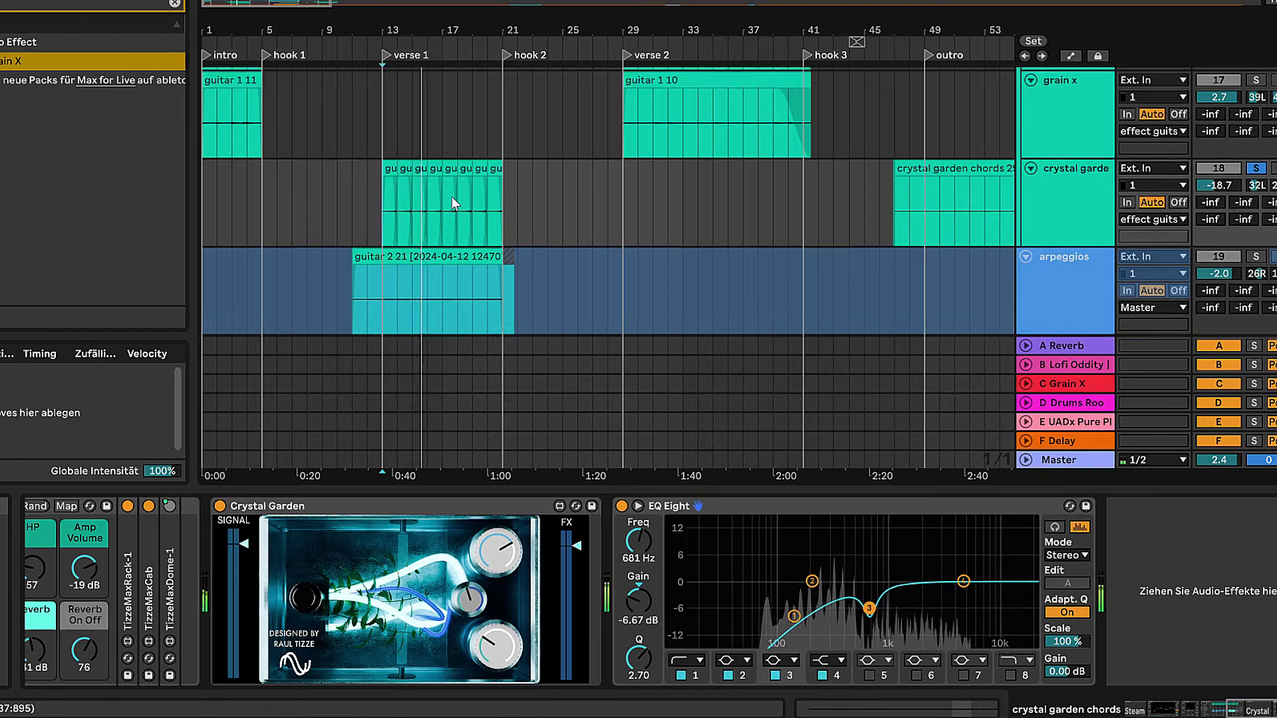
{"action": "scroll", "coordinate": [525, 215], "scroll_direction": "down", "scroll_amount": 5}
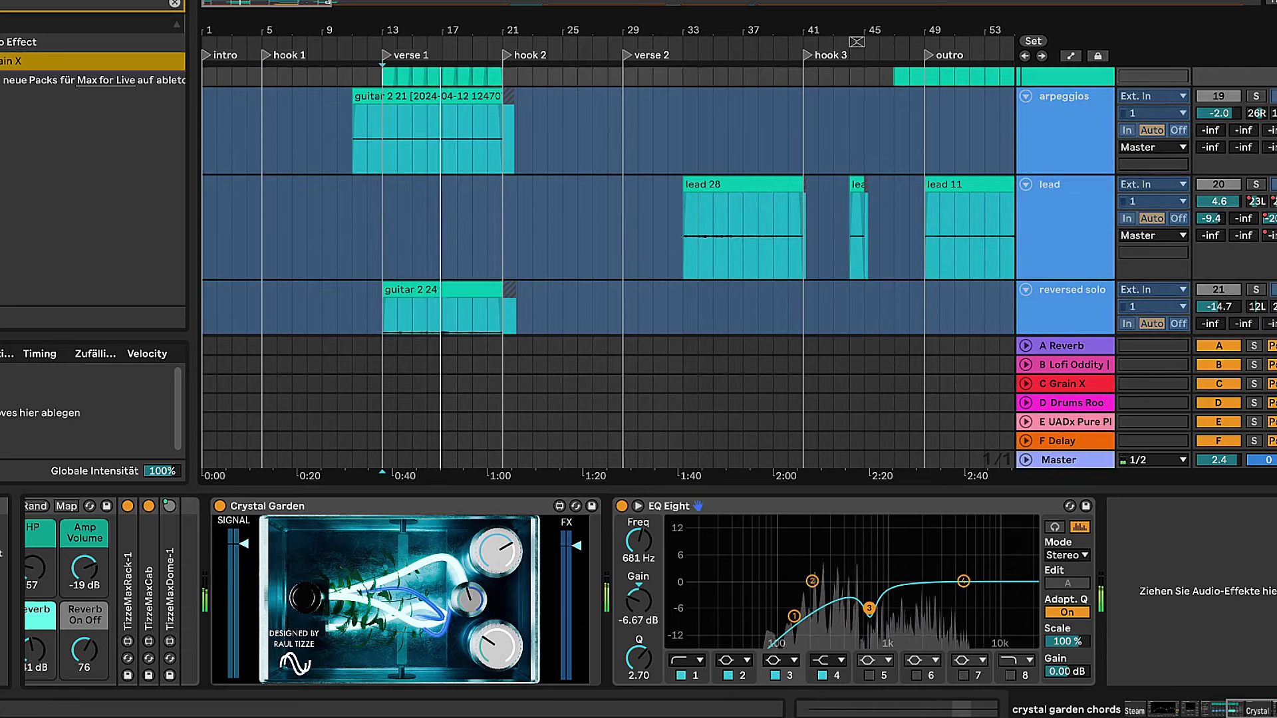
{"action": "scroll", "coordinate": [452, 208], "scroll_direction": "down", "scroll_amount": 4, "text": "ctrl"}
{"action": "scroll", "coordinate": [460, 226], "scroll_direction": "up", "scroll_amount": 3}
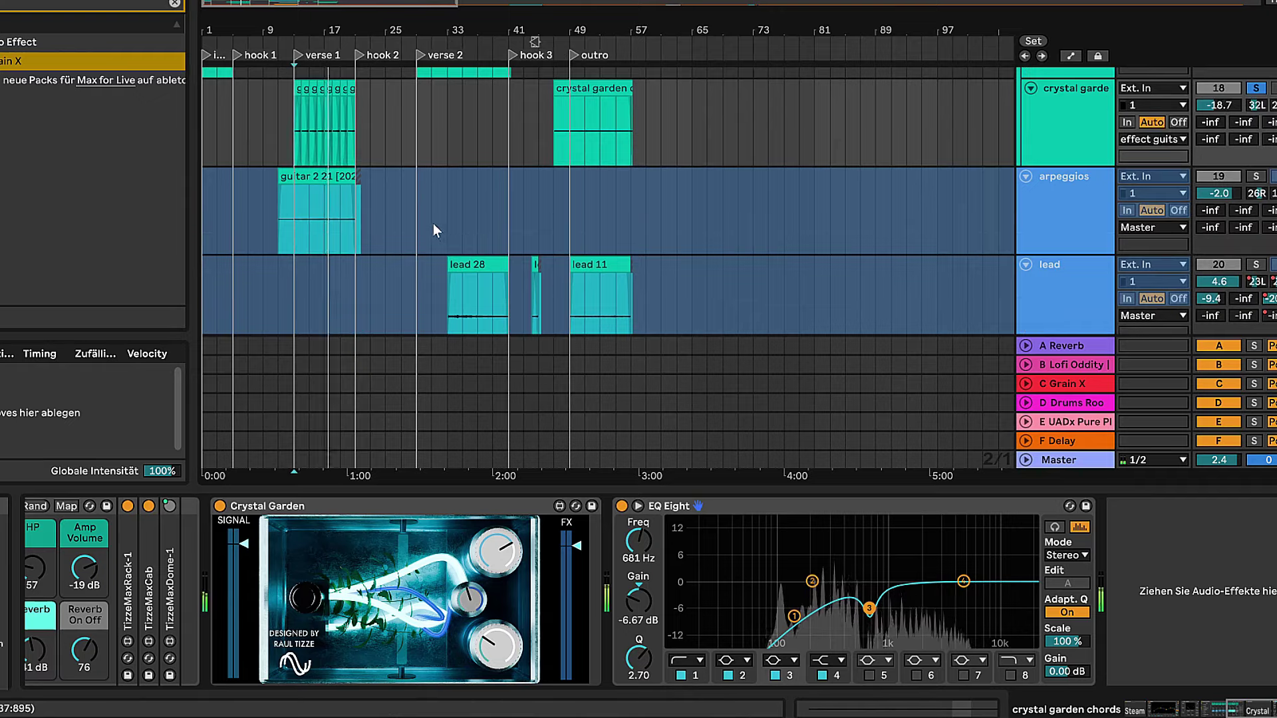
{"action": "scroll", "coordinate": [444, 213], "scroll_direction": "up", "scroll_amount": 1}
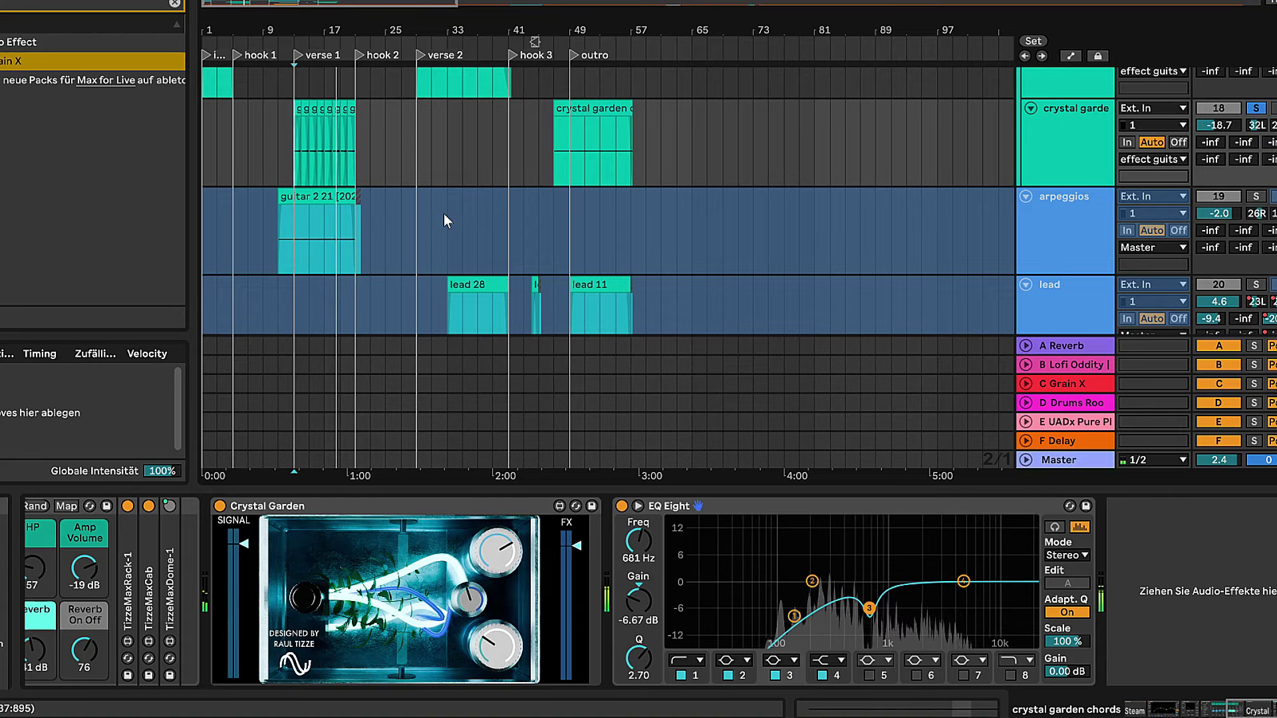
{"action": "scroll", "coordinate": [544, 207], "scroll_direction": "up", "scroll_amount": 1}
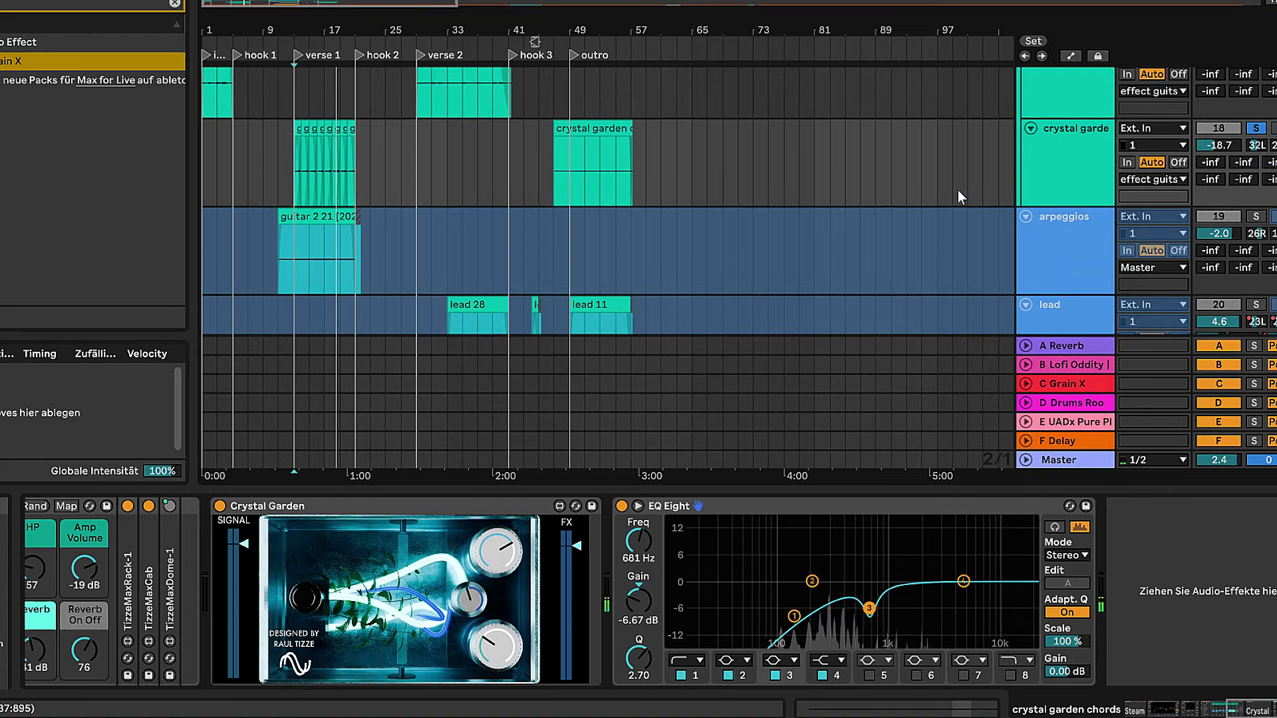
Unfreeze the arpeggios track and the lead track.
{"action": "scroll", "coordinate": [951, 200], "scroll_direction": "down", "scroll_amount": 2}
{"action": "left_click", "coordinate": [1085, 188]}
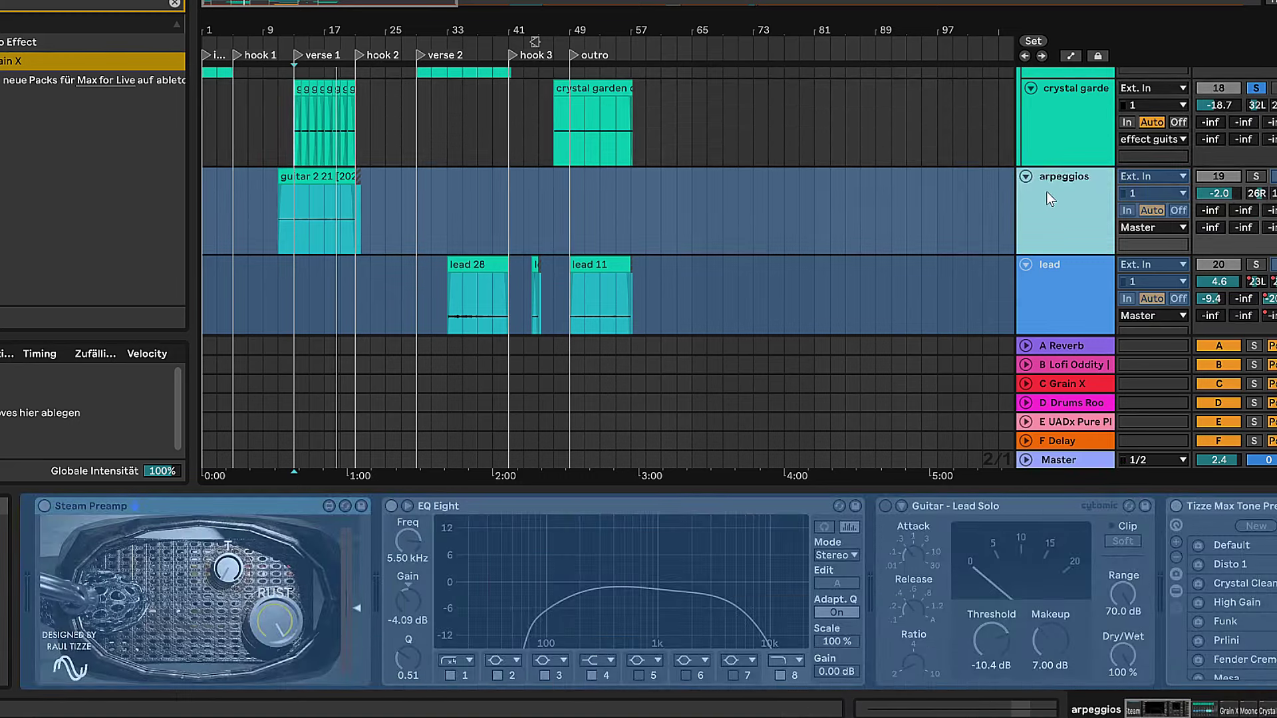
{"action": "right_click", "coordinate": [1047, 190]}
{"action": "left_click", "coordinate": [1137, 318]}
{"action": "left_click", "coordinate": [1040, 271]}
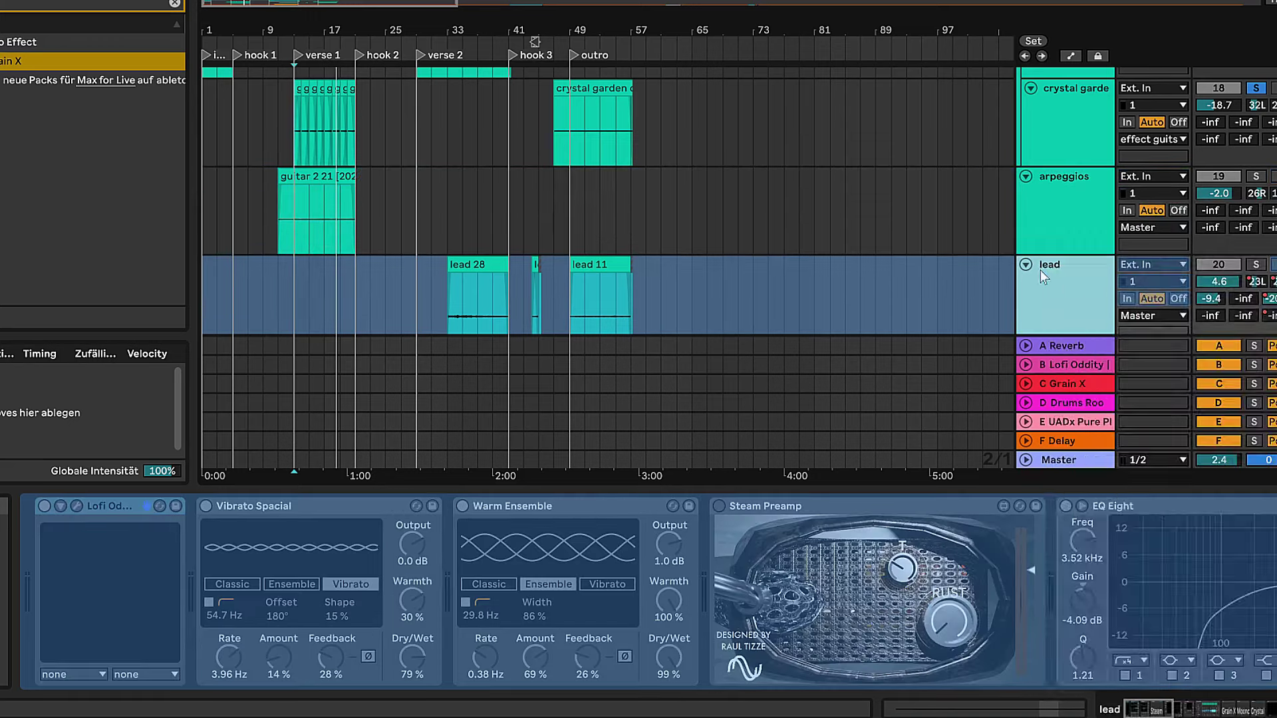
{"action": "right_click", "coordinate": [1041, 271]}
{"action": "left_click", "coordinate": [1117, 386]}
Show the arpeggios track's device chain and solo the track.
{"action": "left_click", "coordinate": [1063, 203]}
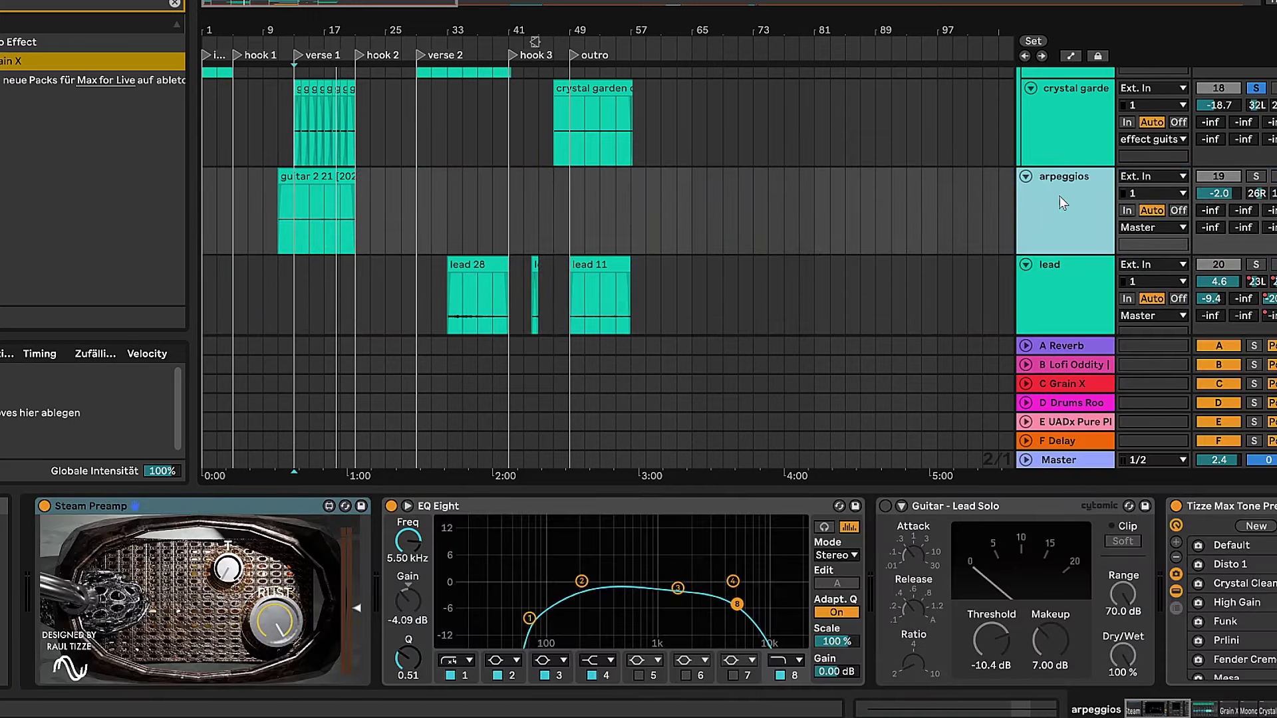
{"action": "left_click", "coordinate": [1256, 177]}
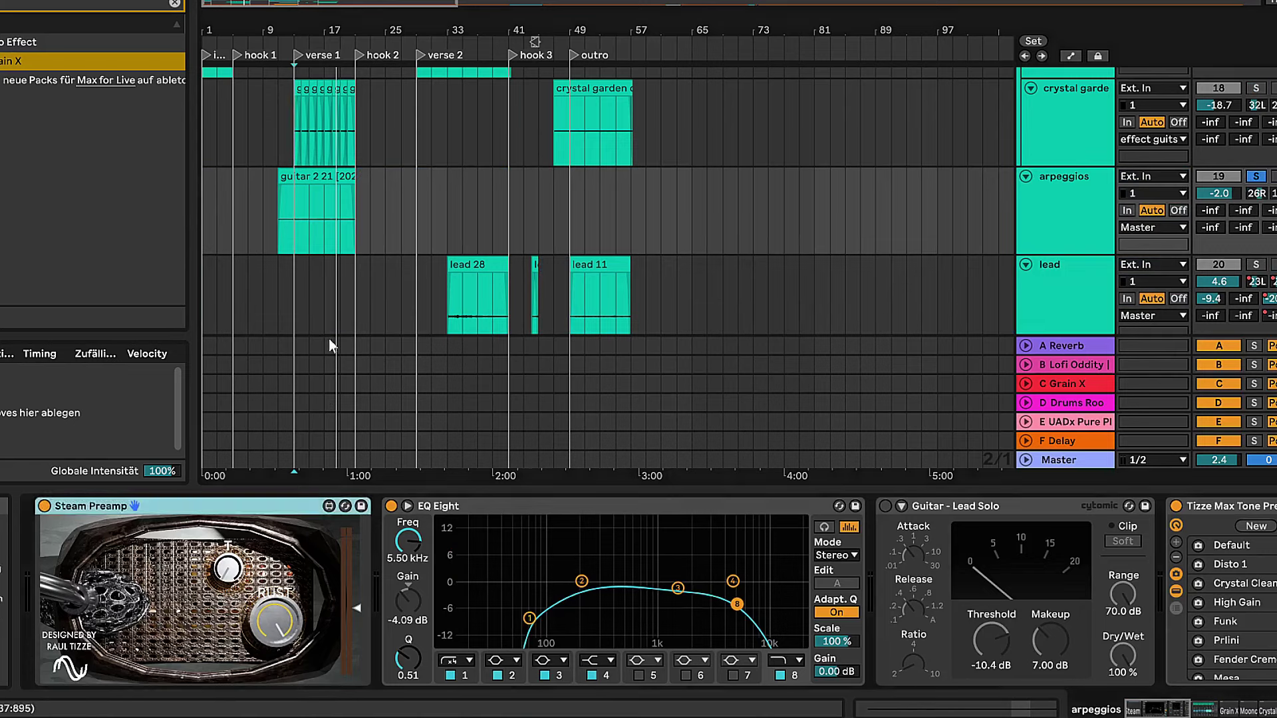
Audition the soloed arpeggios track from the start of verse 1 and inspect its device chain.
{"action": "left_click", "coordinate": [300, 208]}
{"action": "key", "text": "space"}
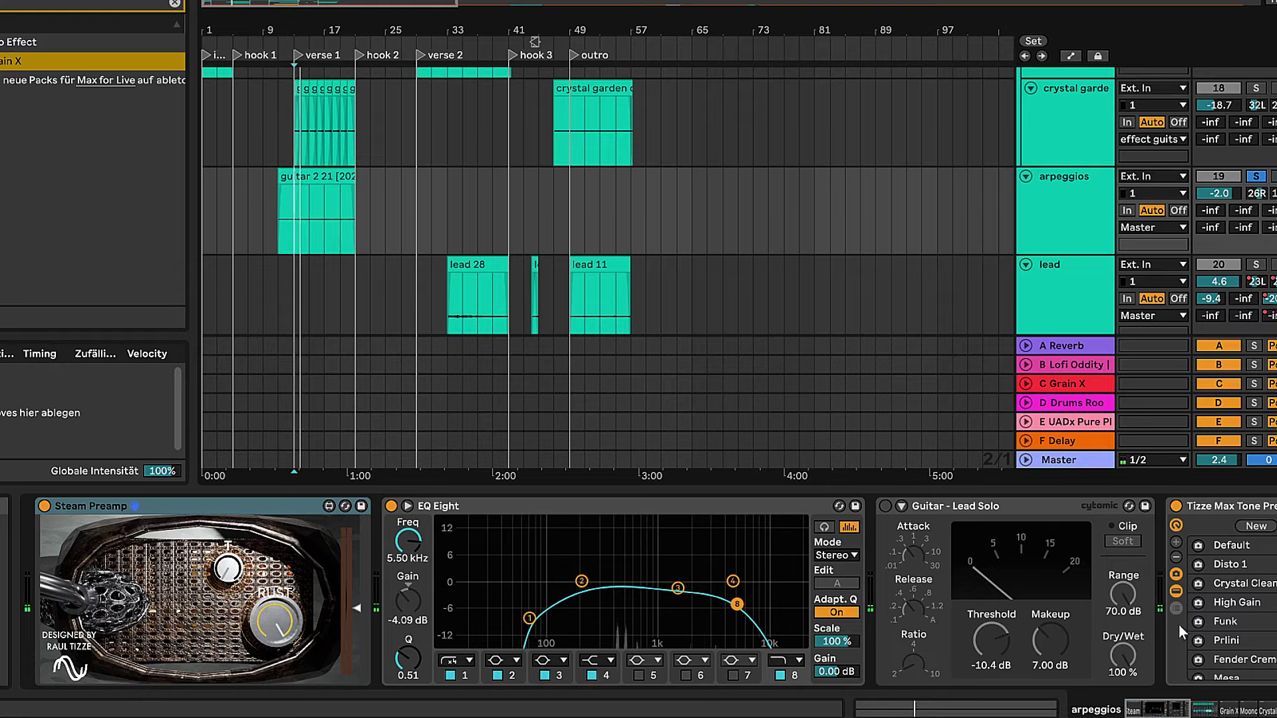
{"action": "mouse_move", "coordinate": [1162, 709]}
{"action": "left_mouse_down"}
{"action": "mouse_move", "coordinate": [1231, 713]}
{"action": "mouse_move", "coordinate": [1164, 711]}
{"action": "left_mouse_up"}
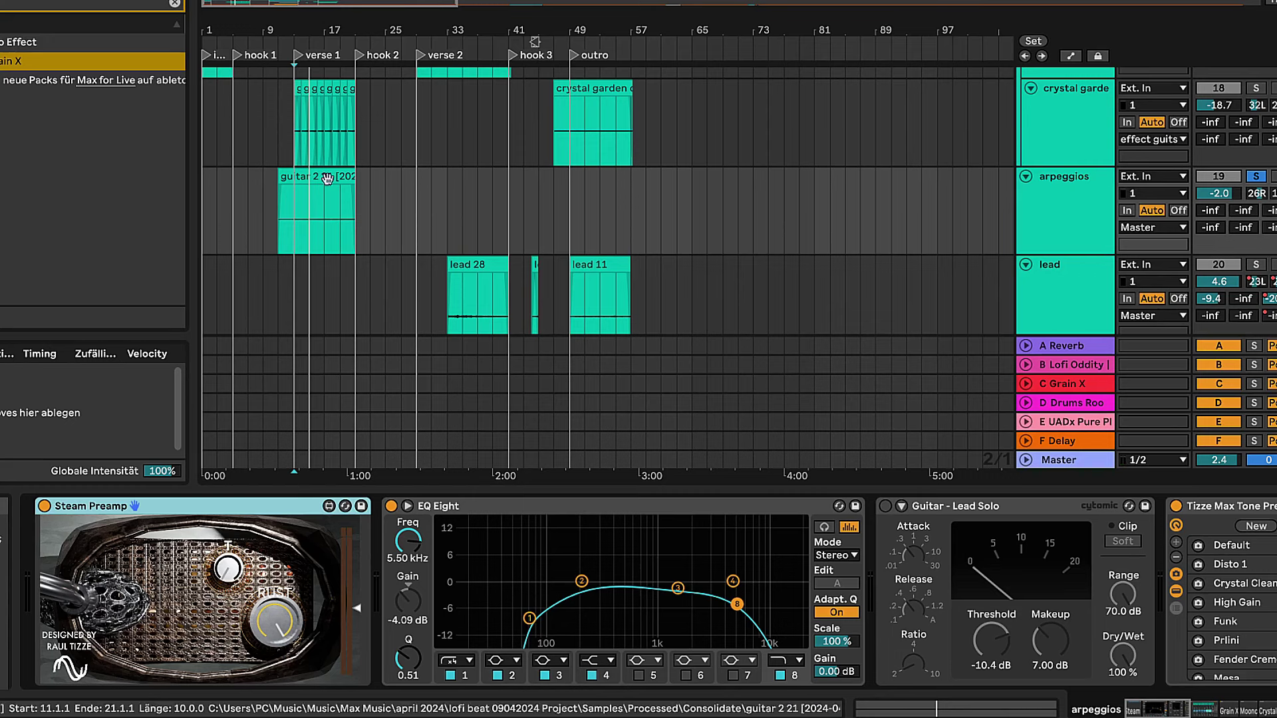
{"action": "left_click", "coordinate": [293, 219]}
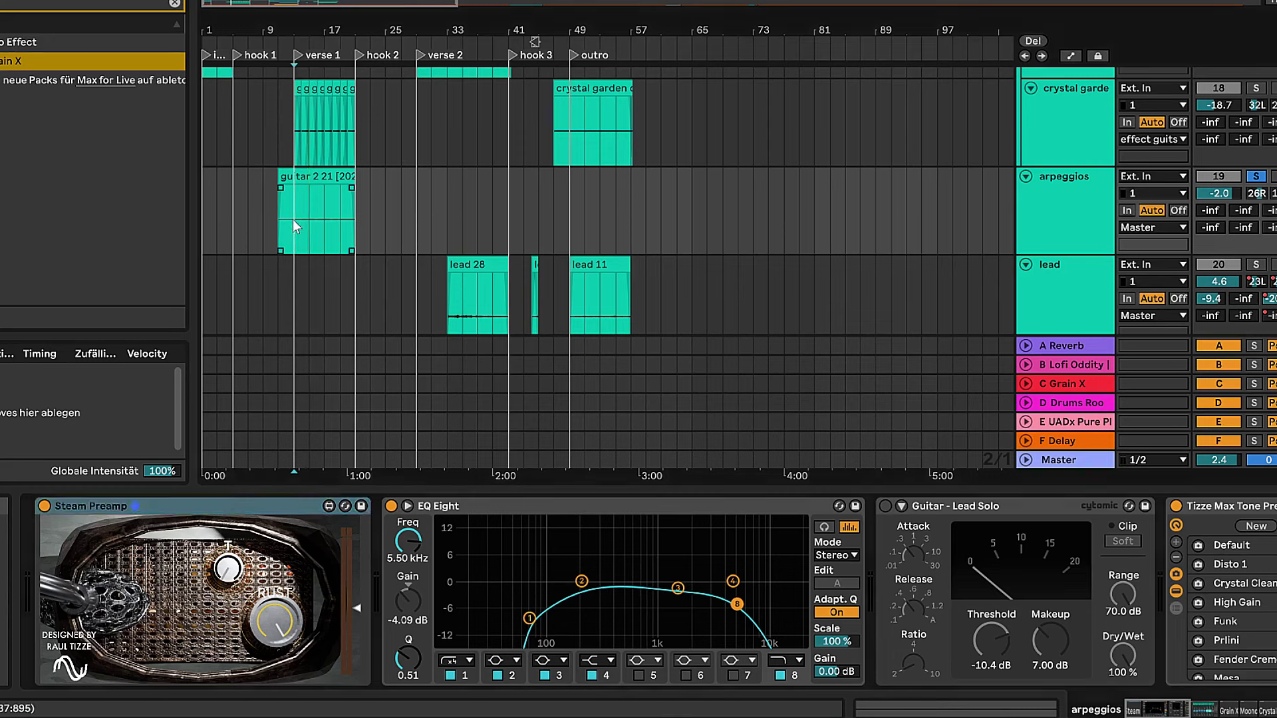
View the last devices in the lead track's chain and the effect on the C Grain X return track.
{"action": "scroll", "coordinate": [292, 219], "scroll_direction": "up", "scroll_amount": 4}
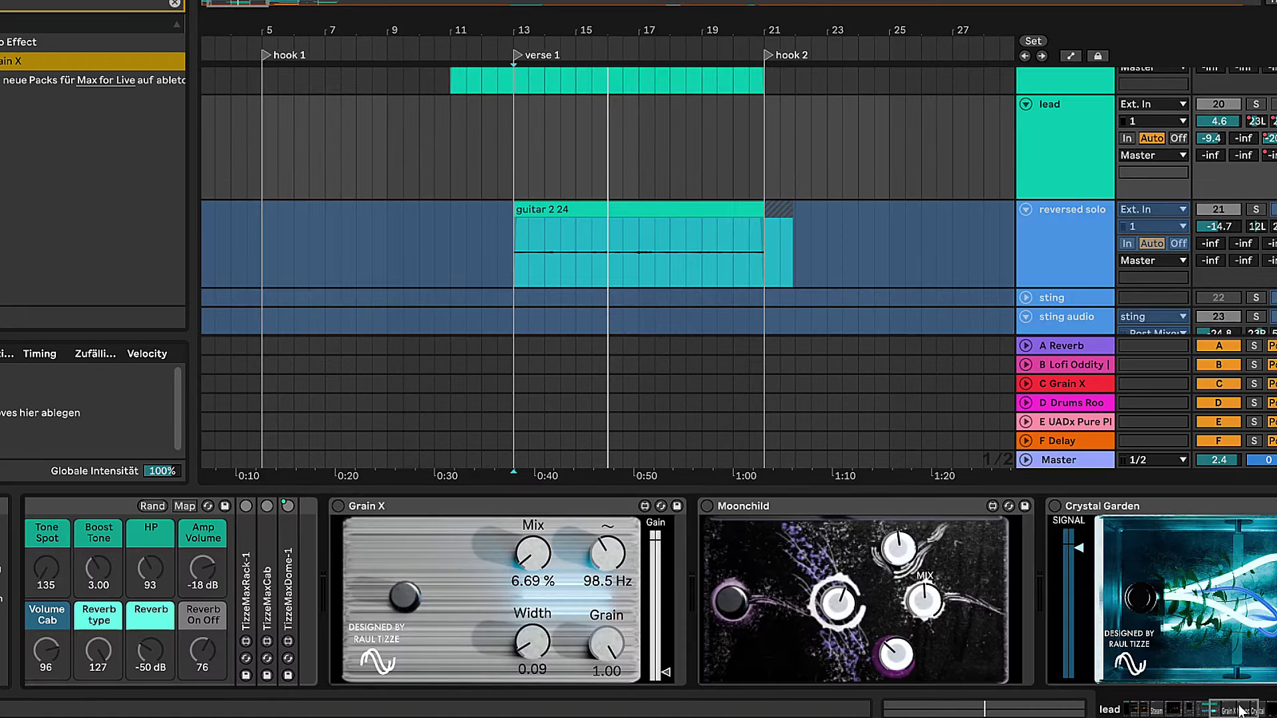
{"action": "left_click_drag", "start_coordinate": [1237, 710], "coordinate": [1267, 709]}
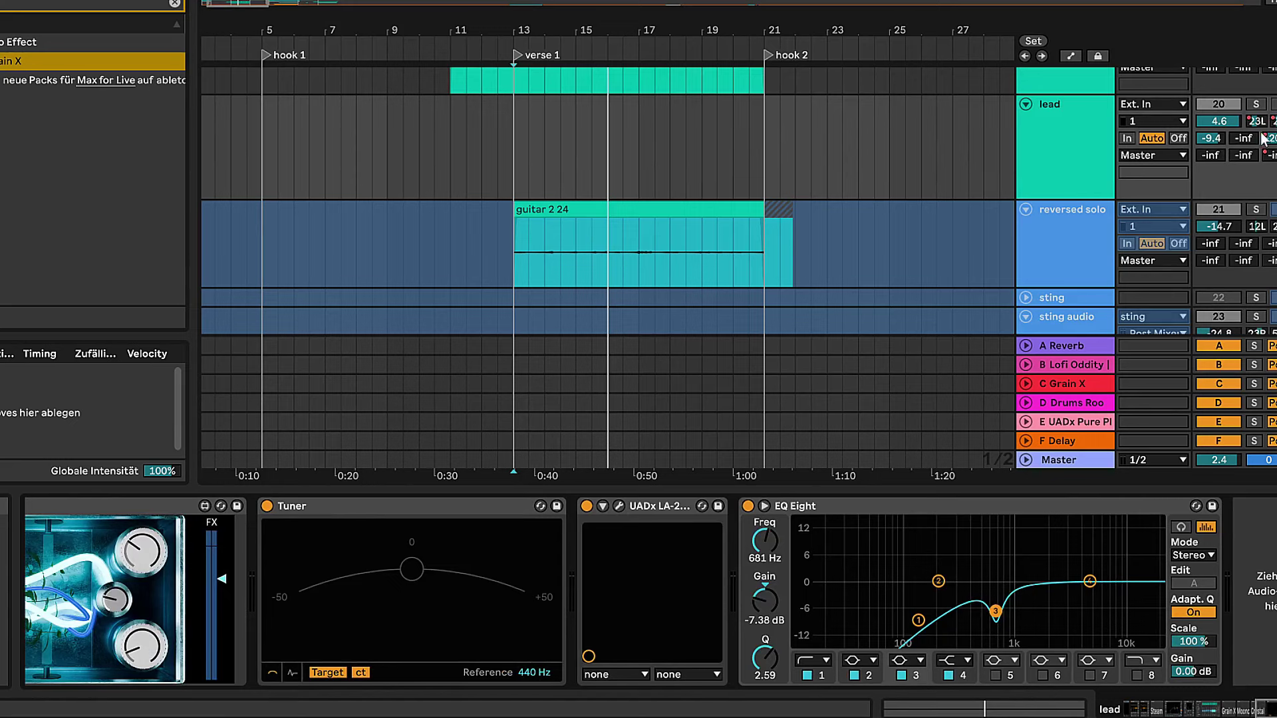
{"action": "left_click", "coordinate": [1053, 386]}
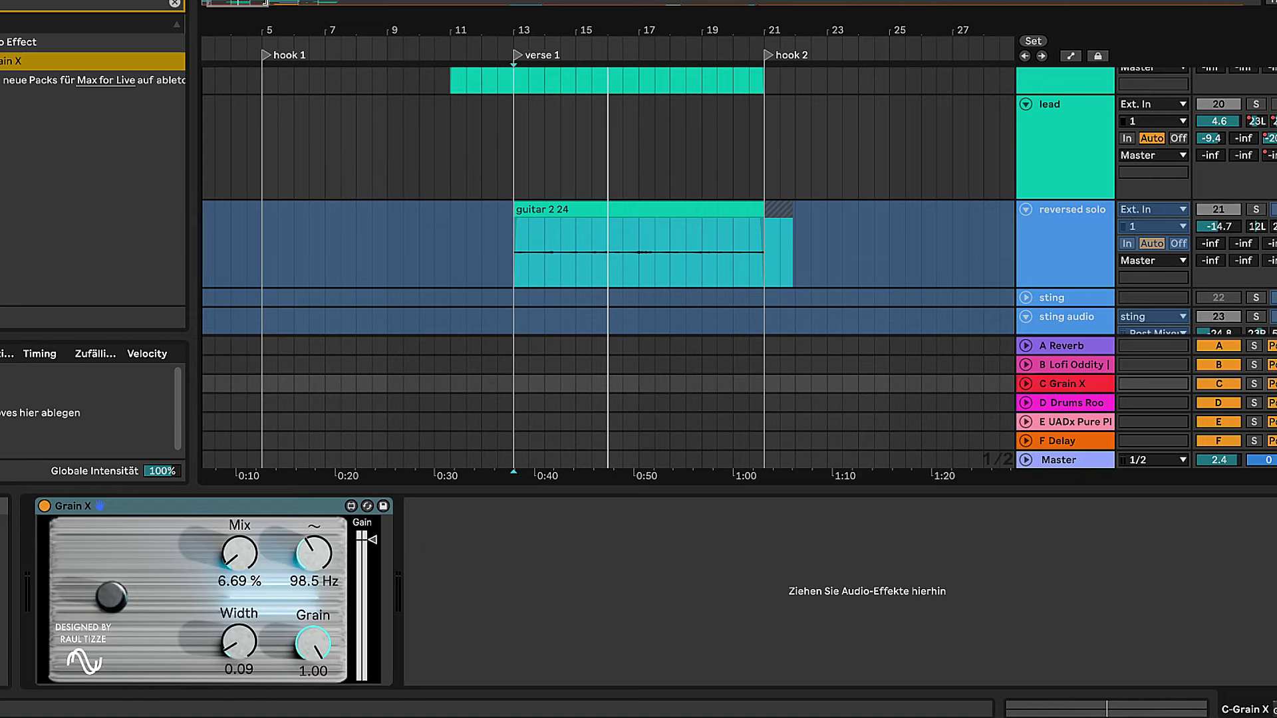
Show the automation lanes and zoom in on the lead track's C-Grain X send automation at the outro.
{"action": "left_click_drag", "start_coordinate": [267, 3], "coordinate": [544, 3]}
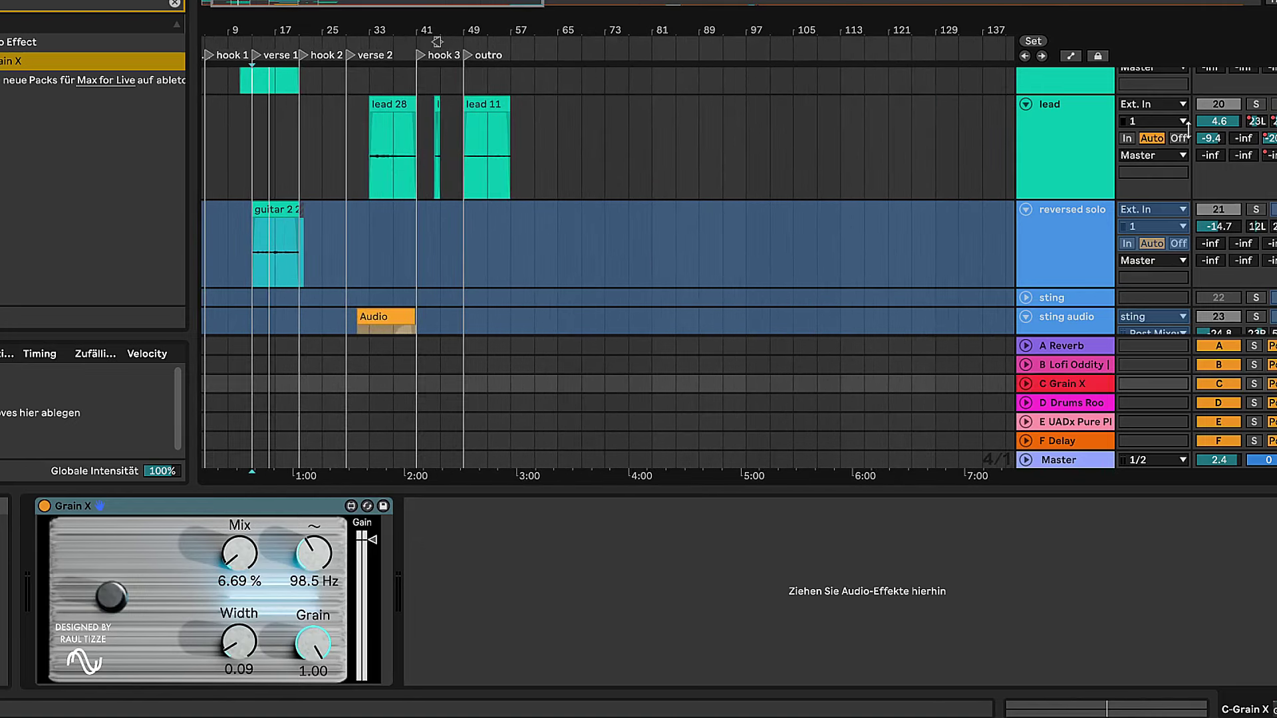
{"action": "left_click", "coordinate": [1071, 58]}
{"action": "left_click", "coordinate": [469, 139]}
{"action": "key", "text": "plus"}
{"action": "key", "text": "plus"}
{"action": "key", "text": "plus"}
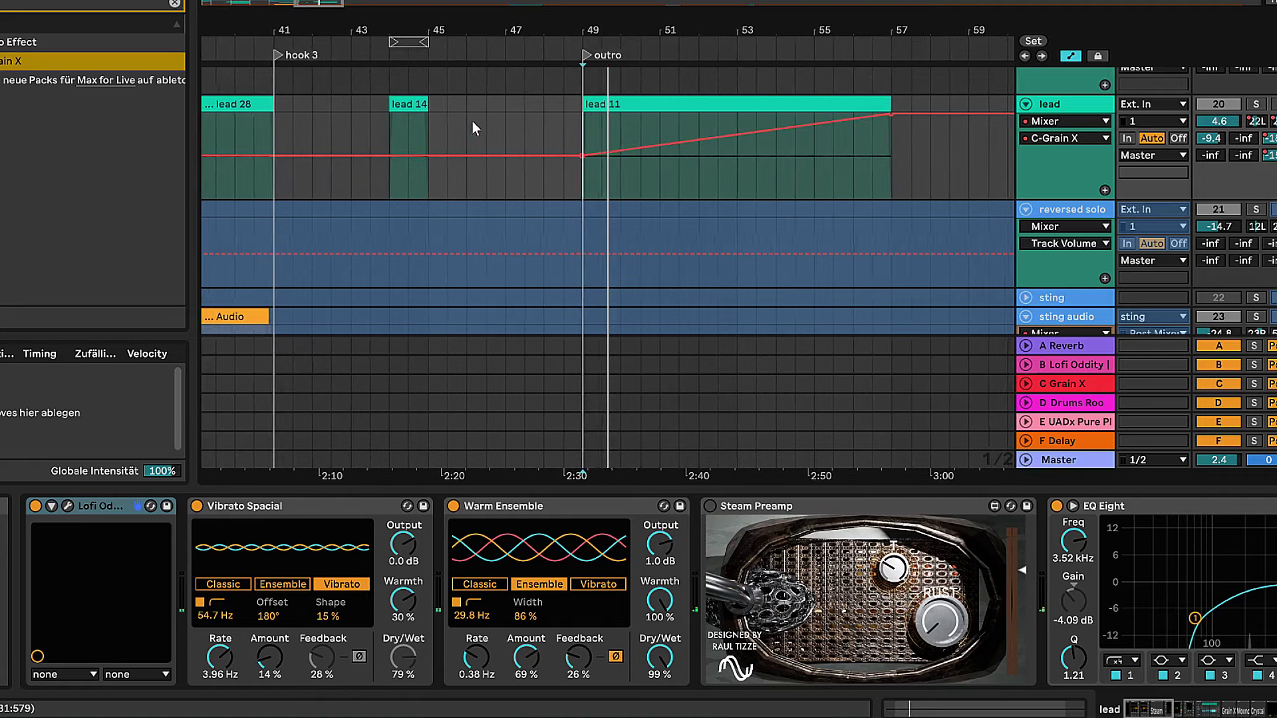
Solo the C Grain X return to audition only the lead's Grain X signal in the outro, and release the solo.
{"action": "scroll", "coordinate": [1180, 237], "scroll_direction": "down", "scroll_amount": 3}
{"action": "scroll", "coordinate": [629, 247], "scroll_direction": "up", "scroll_amount": 4}
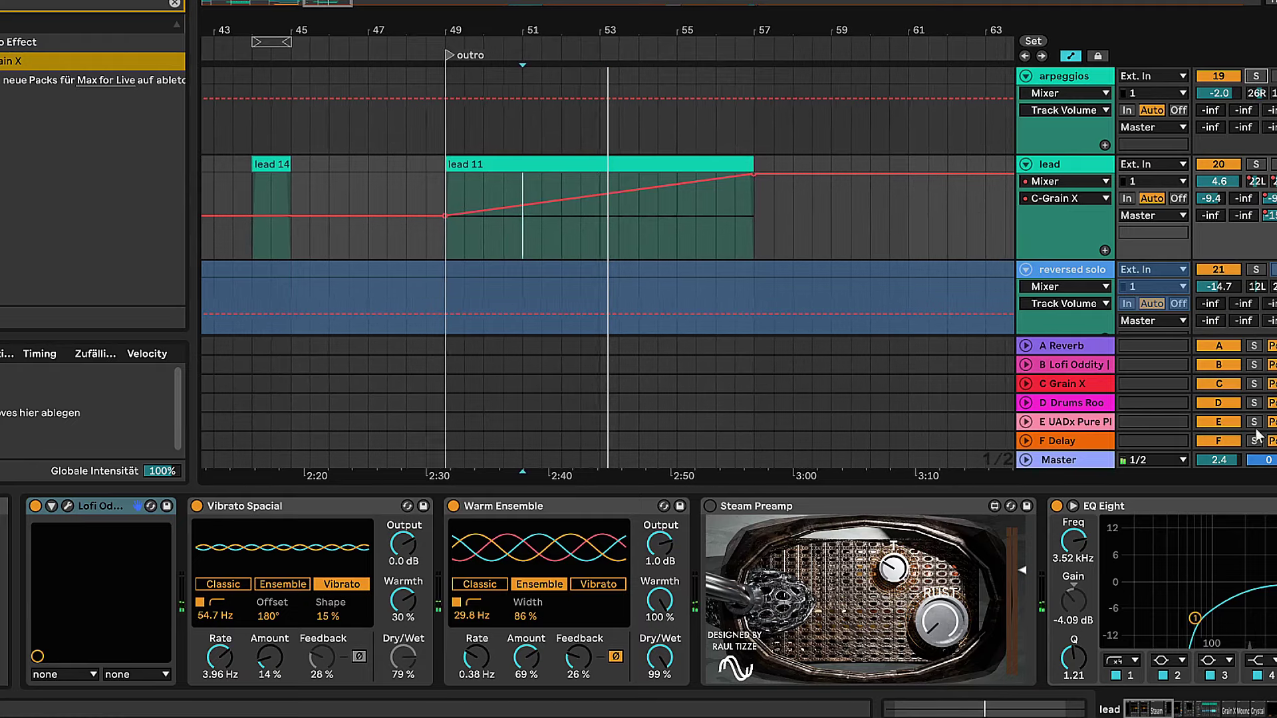
{"action": "left_click", "coordinate": [1254, 385]}
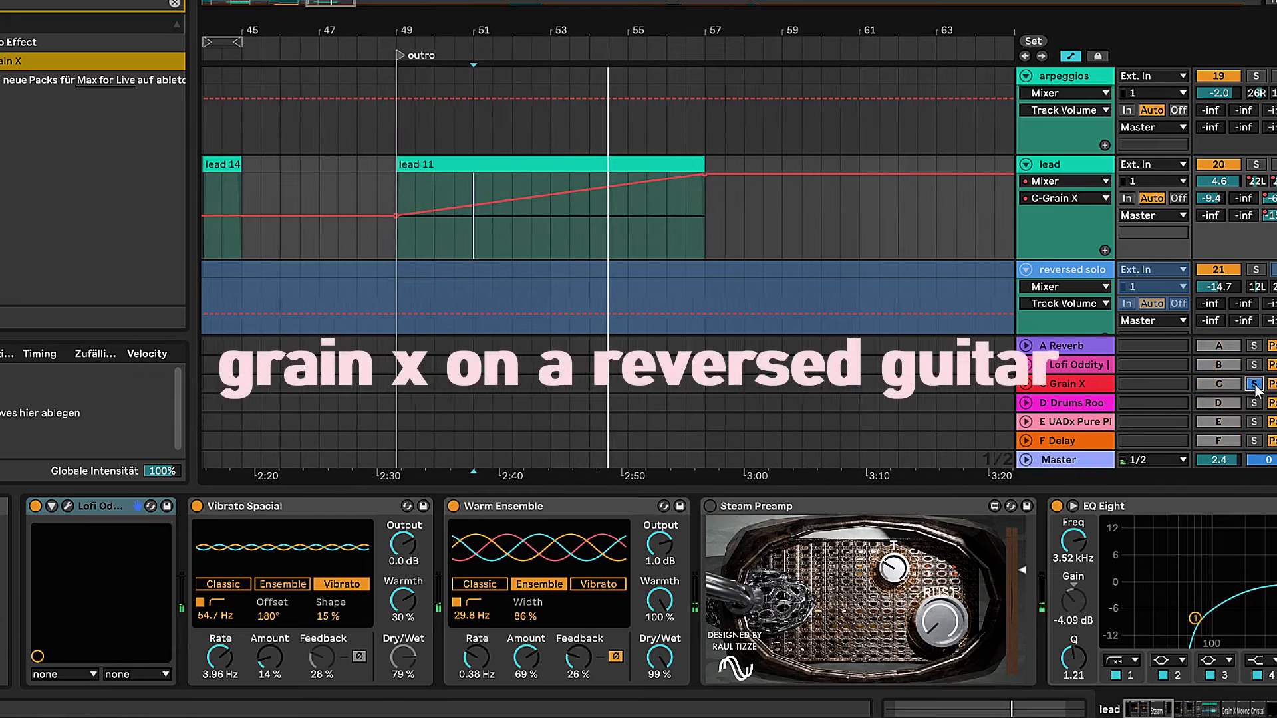
{"action": "left_click", "coordinate": [1254, 384]}
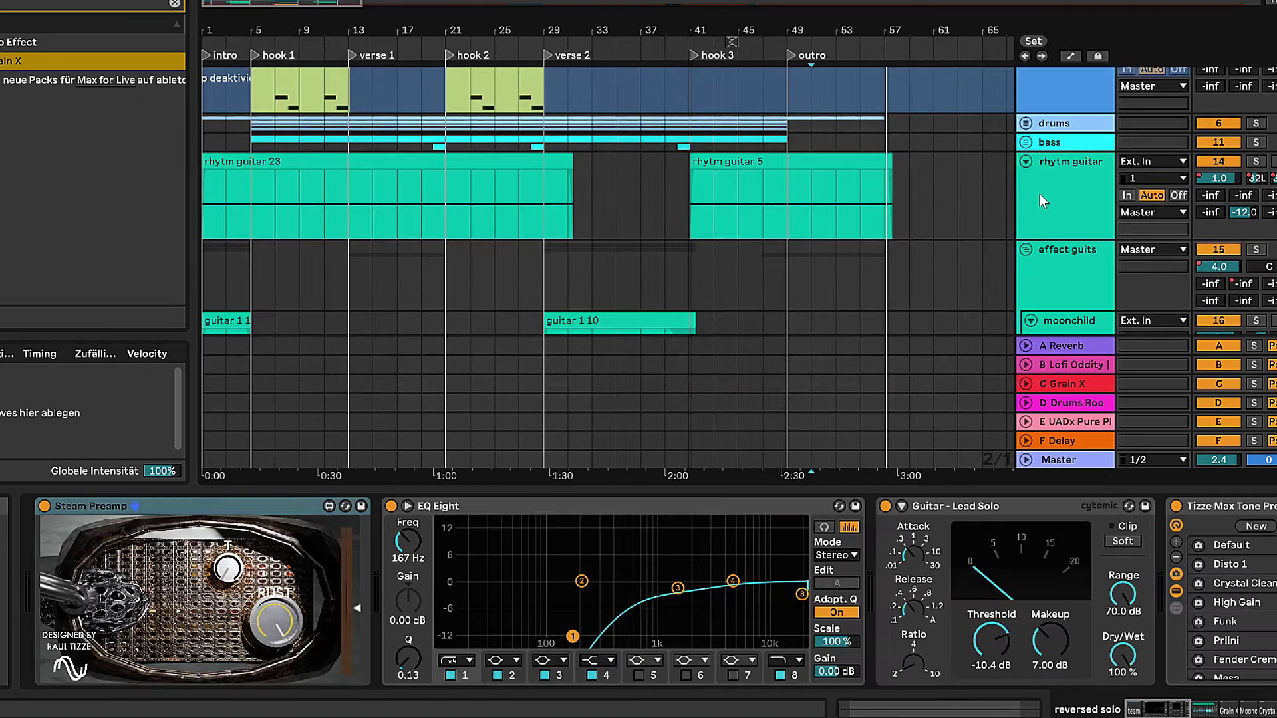
Inspect the device chains of the rhytm guitar and moonchild tracks.
{"action": "scroll", "coordinate": [1040, 195], "scroll_direction": "down", "scroll_amount": 1}
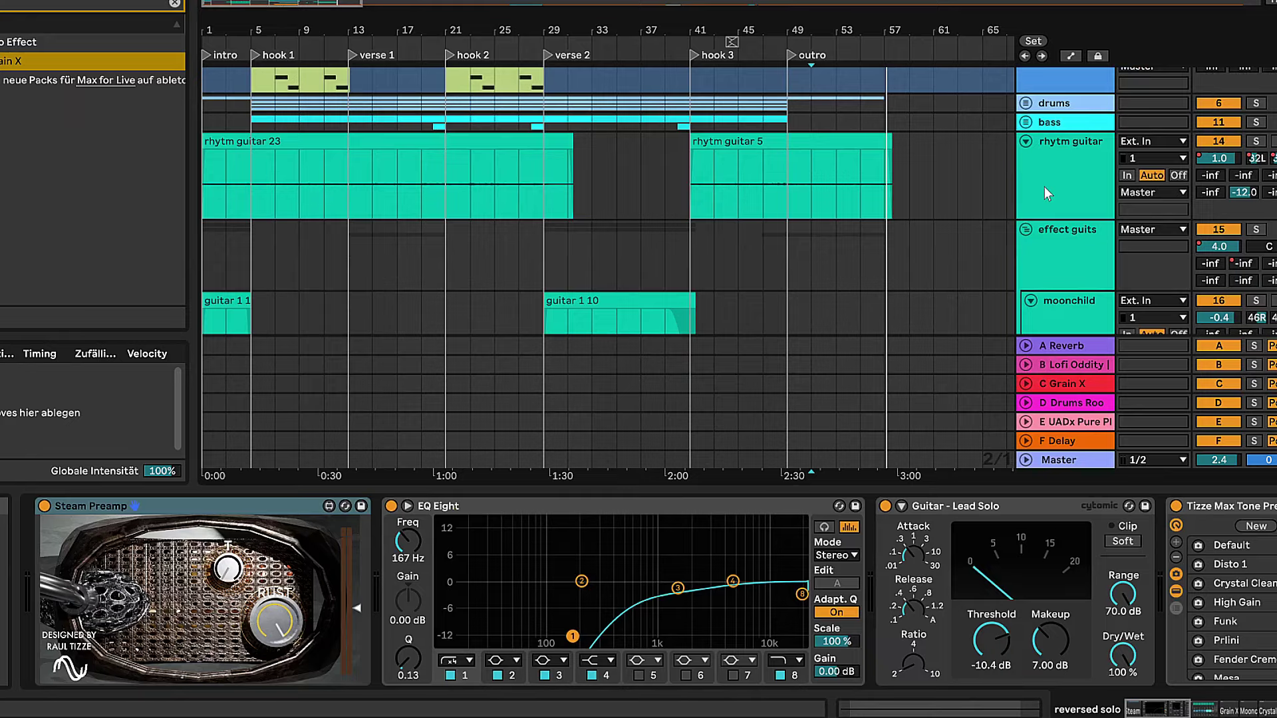
{"action": "left_click", "coordinate": [1044, 187]}
{"action": "scroll", "coordinate": [1039, 213], "scroll_direction": "down", "scroll_amount": 3}
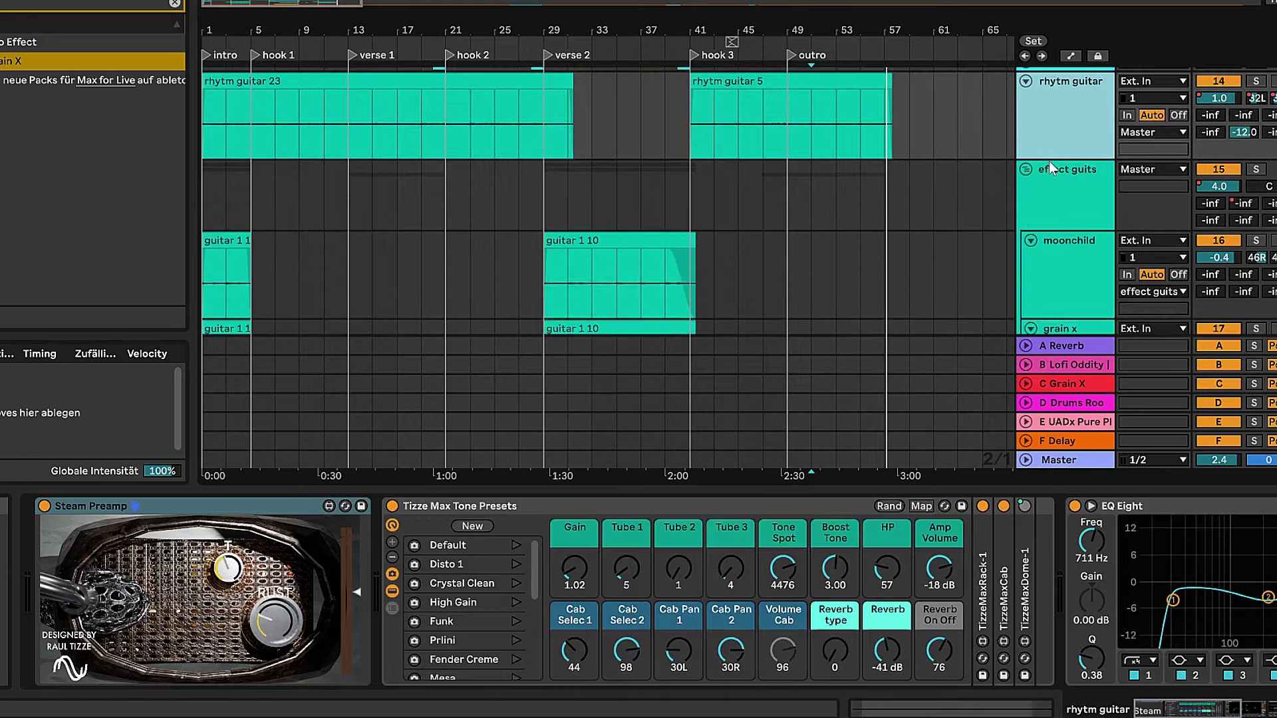
{"action": "left_click", "coordinate": [1050, 195]}
{"action": "scroll", "coordinate": [1051, 194], "scroll_direction": "down", "scroll_amount": 4}
{"action": "left_click", "coordinate": [1053, 176]}
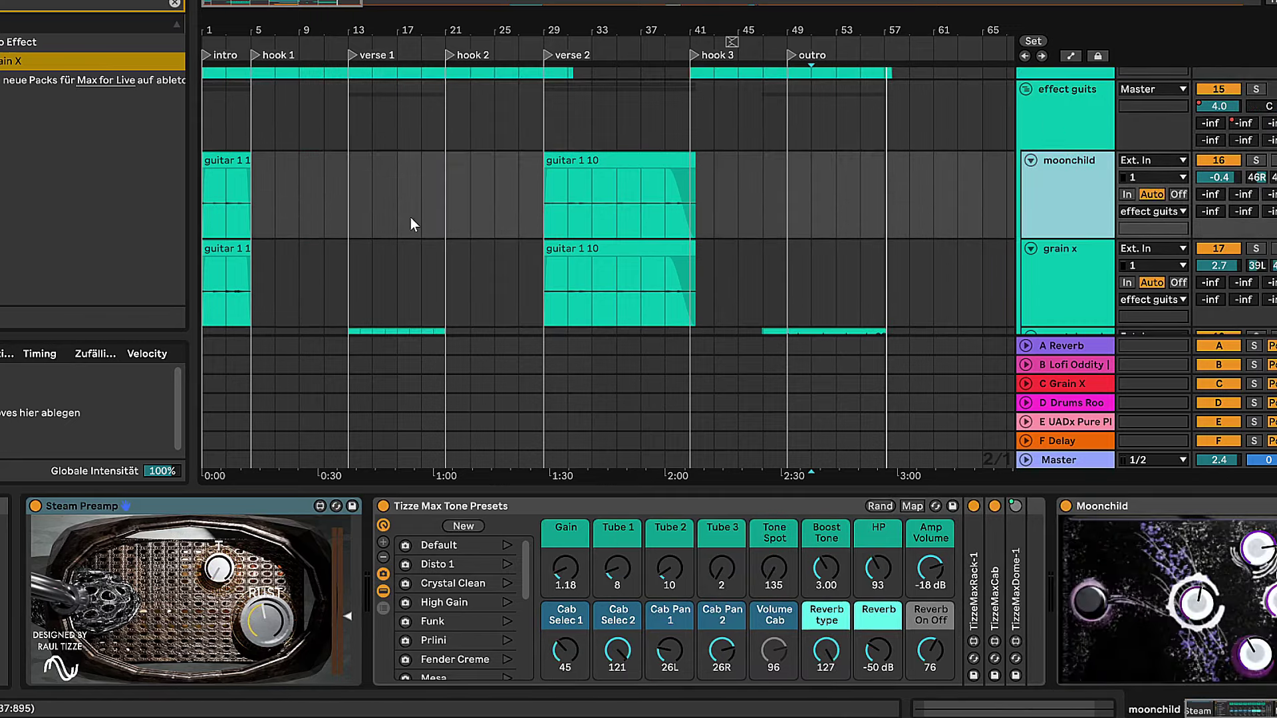
Inspect the device chains of the crystal garden, arpeggios and lead tracks.
{"action": "scroll", "coordinate": [1057, 149], "scroll_direction": "down", "scroll_amount": 2}
{"action": "scroll", "coordinate": [1104, 193], "scroll_direction": "down", "scroll_amount": 2}
{"action": "left_click", "coordinate": [1081, 190]}
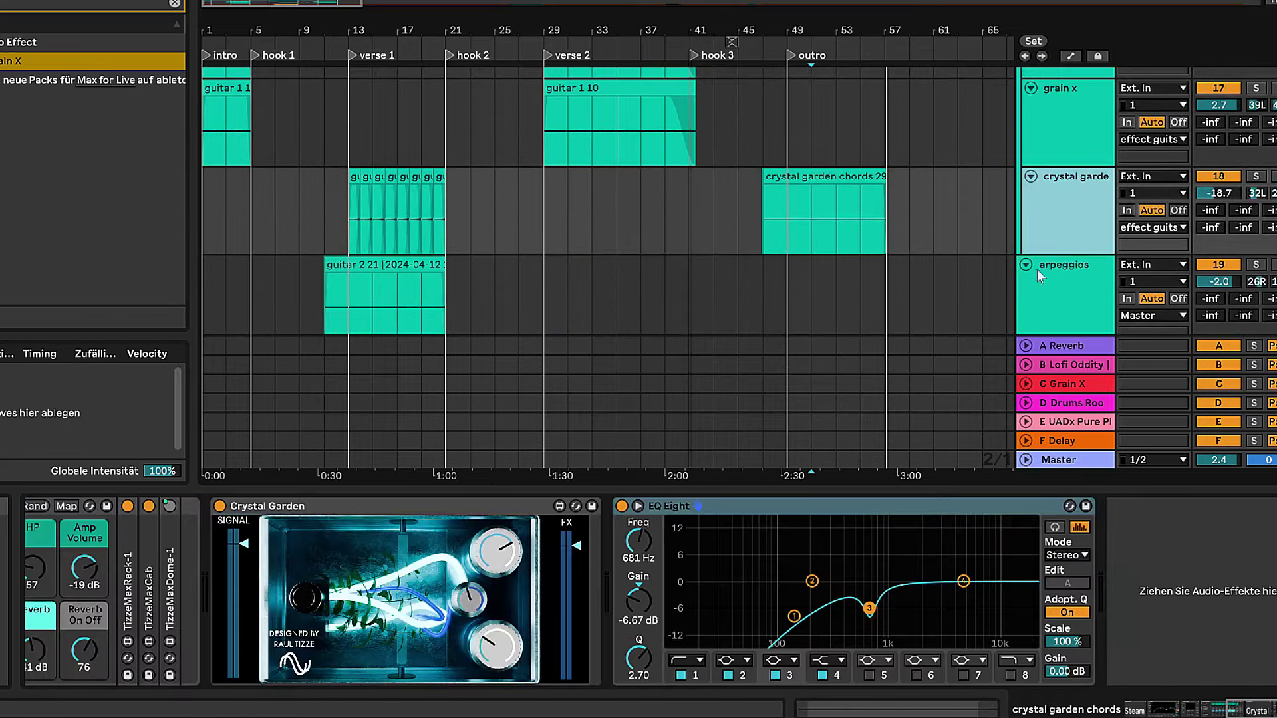
{"action": "scroll", "coordinate": [1051, 267], "scroll_direction": "down", "scroll_amount": 2}
{"action": "left_click", "coordinate": [1048, 256]}
{"action": "scroll", "coordinate": [1049, 257], "scroll_direction": "down", "scroll_amount": 2}
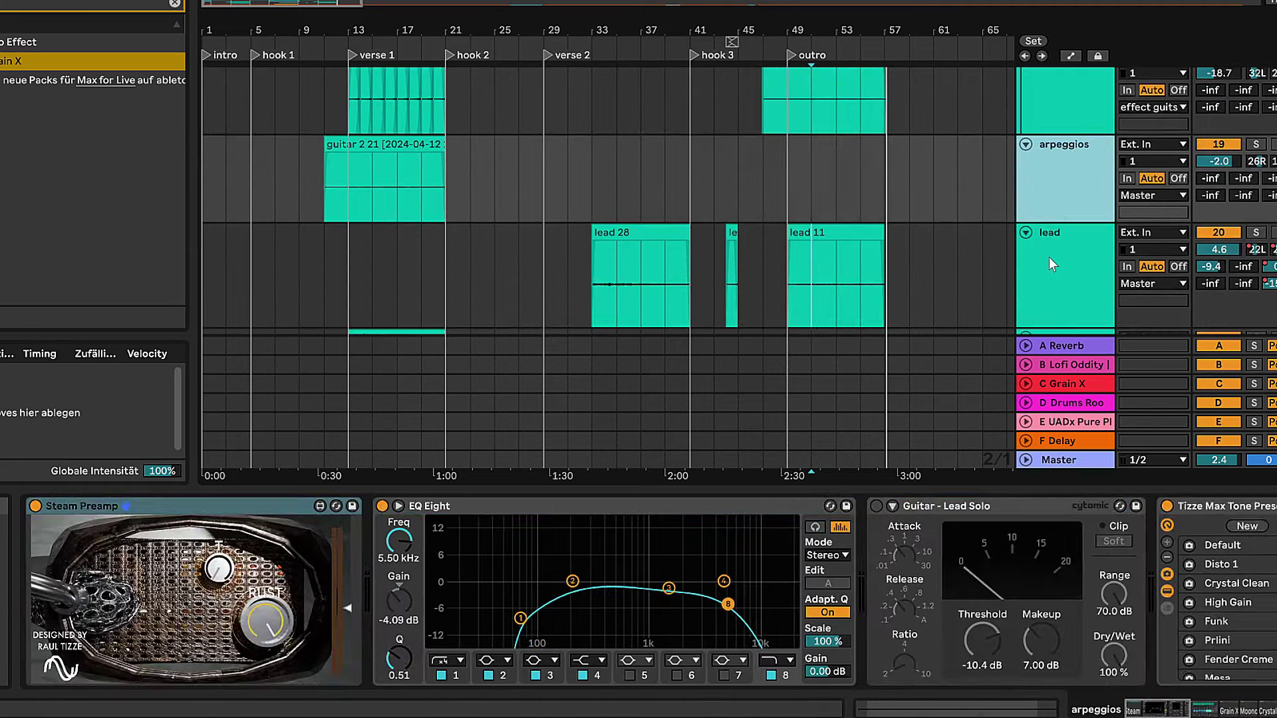
{"action": "left_click", "coordinate": [1049, 257]}
Check the full device chains of the crystal garden and grain x tracks, and the effects on the effect guits group.
{"action": "left_click", "coordinate": [1067, 157]}
{"action": "scroll", "coordinate": [1067, 159], "scroll_direction": "up", "scroll_amount": 1}
{"action": "left_click", "coordinate": [1067, 159]}
{"action": "scroll", "coordinate": [1058, 173], "scroll_direction": "up", "scroll_amount": 1}
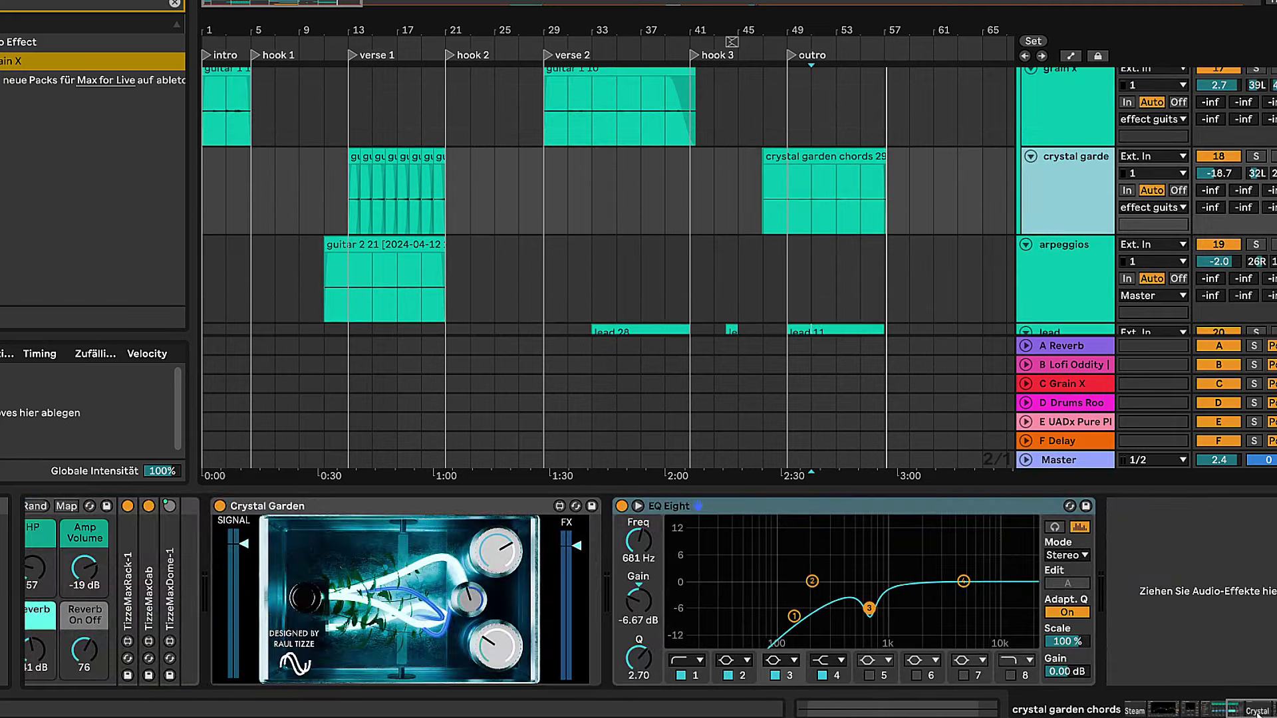
{"action": "left_click_drag", "start_coordinate": [1258, 714], "coordinate": [1096, 713]}
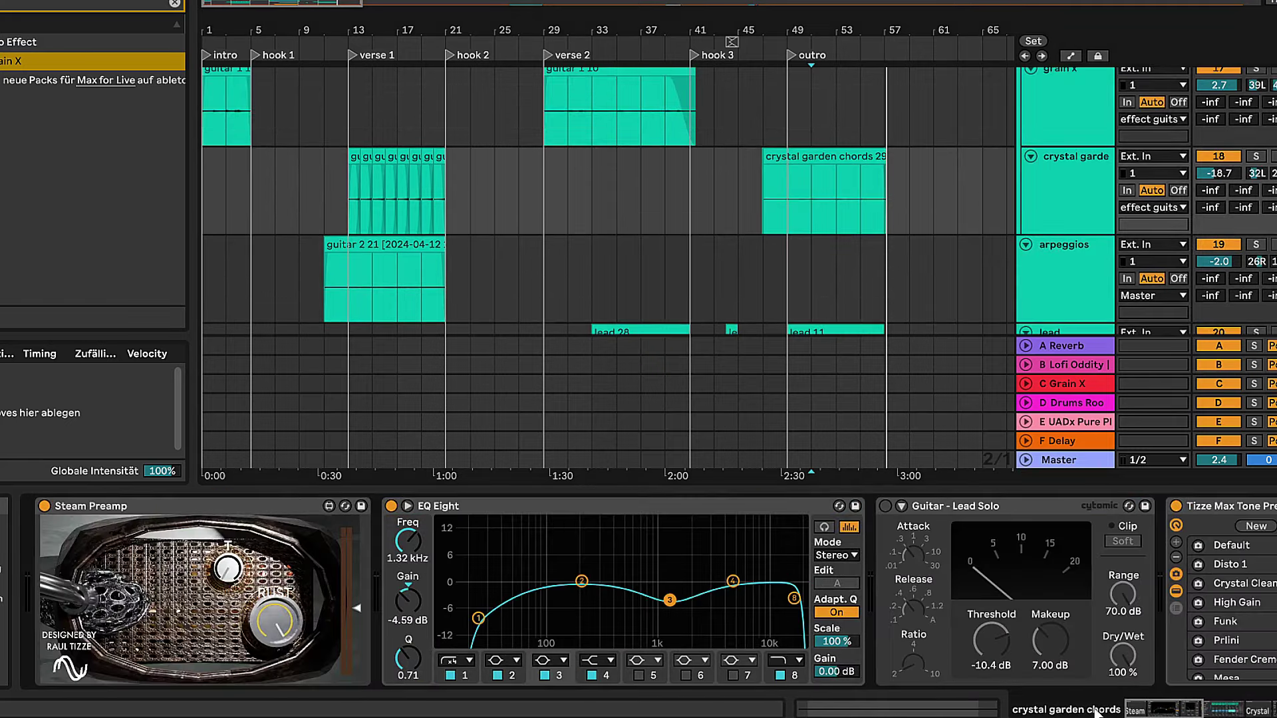
{"action": "left_click", "coordinate": [1056, 127]}
{"action": "scroll", "coordinate": [1056, 127], "scroll_direction": "up", "scroll_amount": 1}
{"action": "left_click_drag", "start_coordinate": [1239, 712], "coordinate": [1231, 714]}
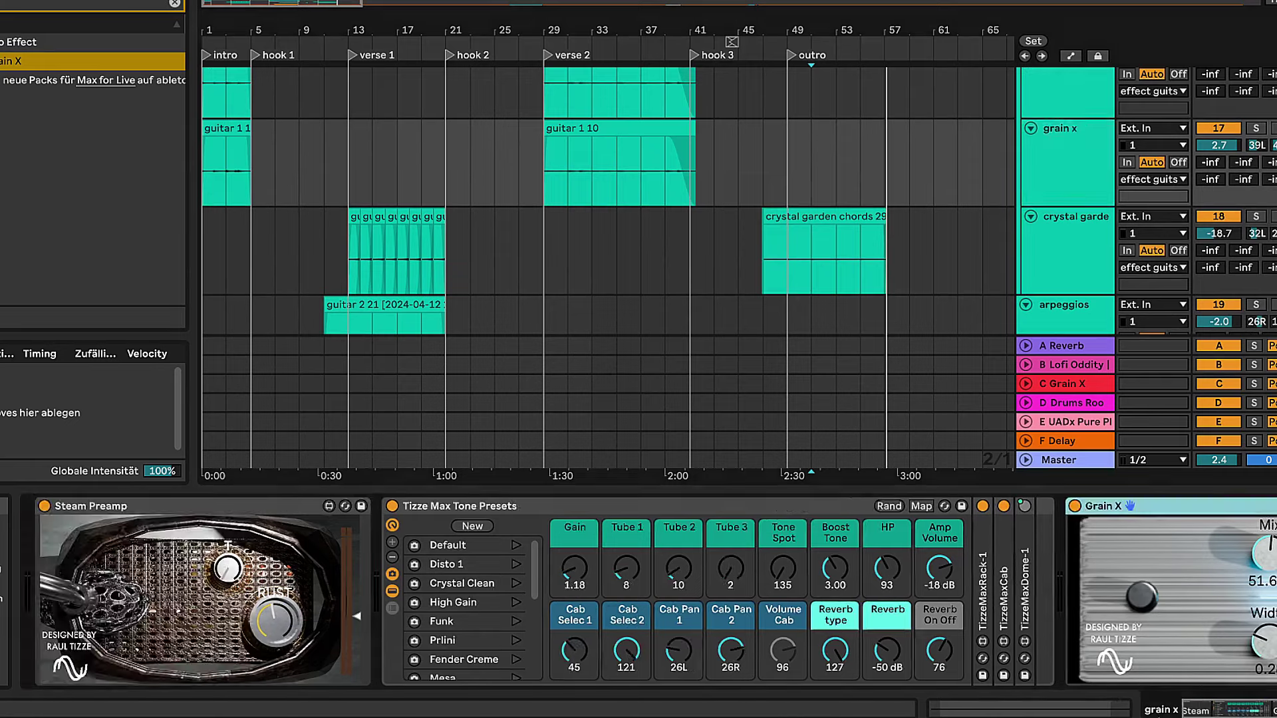
{"action": "scroll", "coordinate": [1089, 159], "scroll_direction": "up", "scroll_amount": 3}
{"action": "left_click", "coordinate": [1089, 158]}
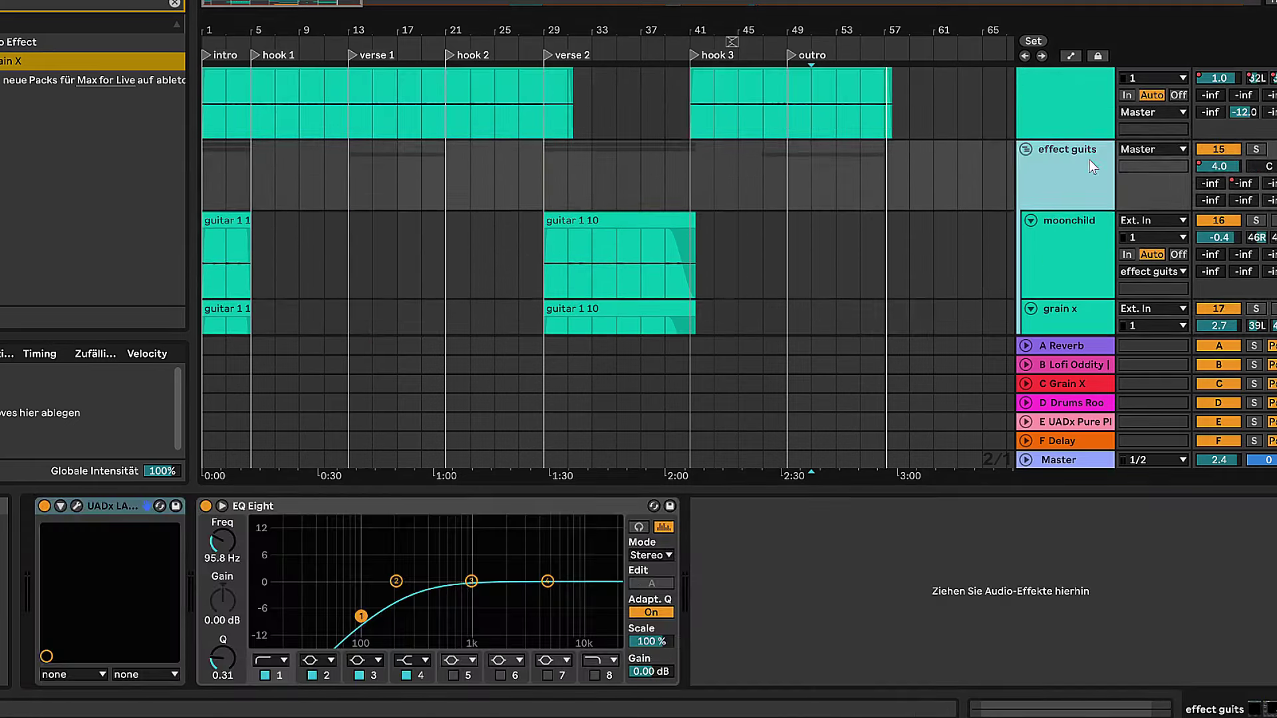
Audition the soloed effect piano in hook 1, bypassing its Moonchild effect to compare the sound.
{"action": "scroll", "coordinate": [1088, 159], "scroll_direction": "up", "scroll_amount": 1}
{"action": "scroll", "coordinate": [1090, 157], "scroll_direction": "up", "scroll_amount": 1}
{"action": "left_click", "coordinate": [386, 171]}
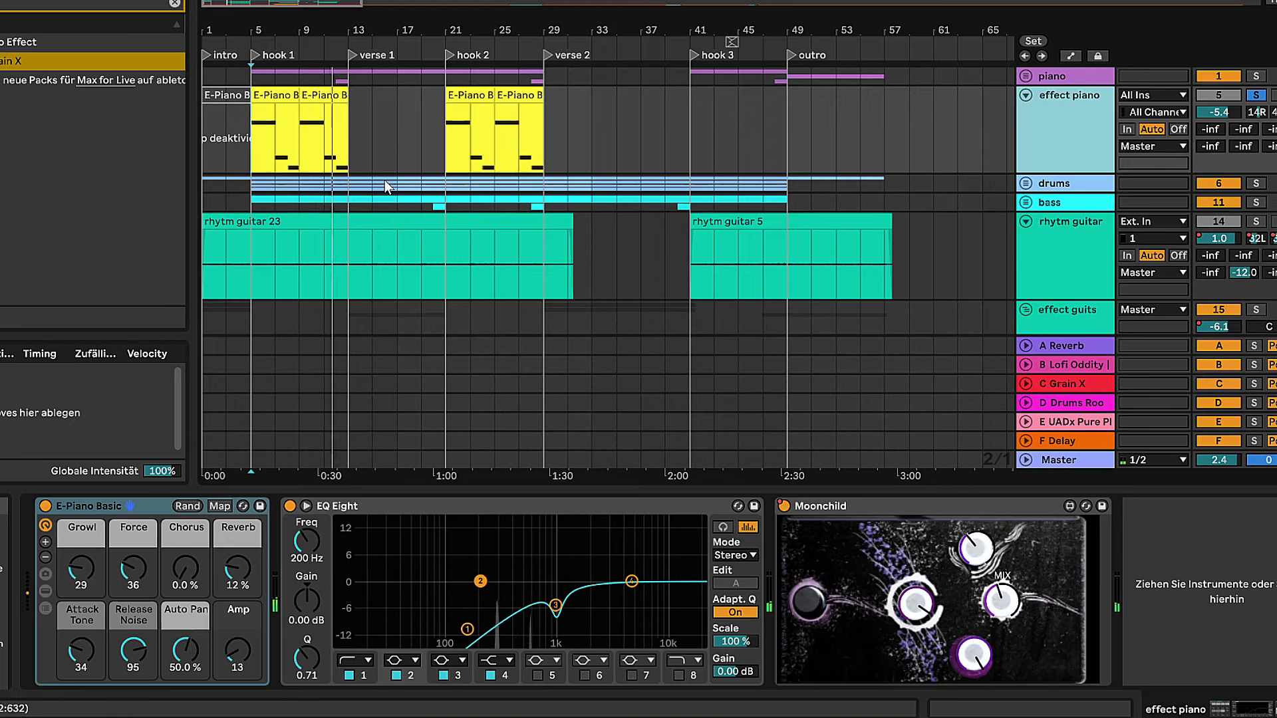
{"action": "left_click", "coordinate": [785, 506]}
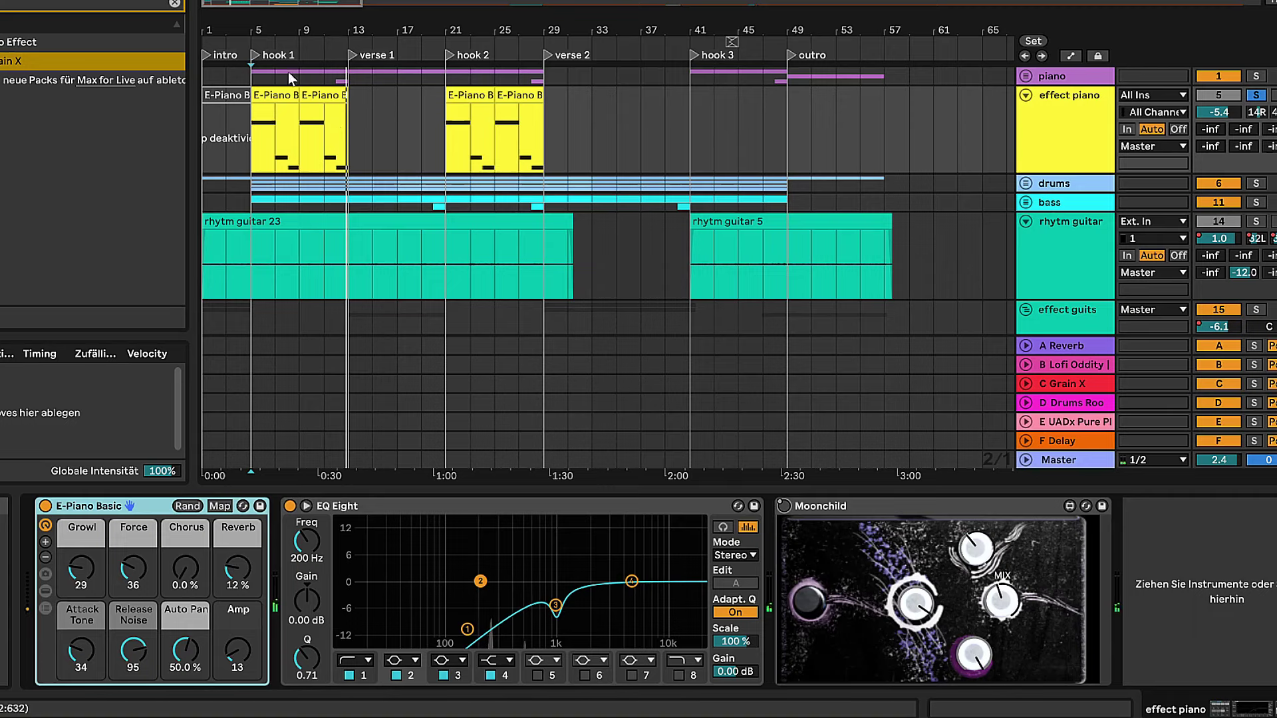
{"action": "key", "text": "space"}
{"action": "key", "text": "space"}
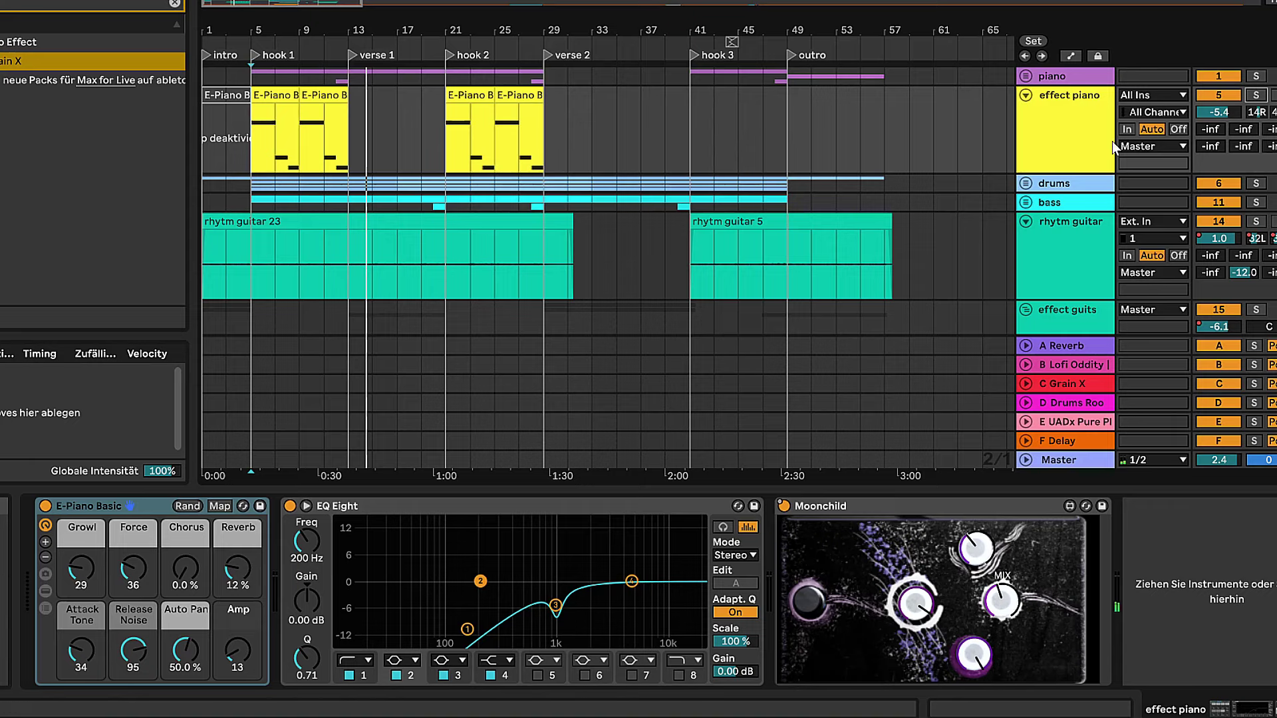
Show the device chains of the effect piano and rhytm guitar tracks.
{"action": "left_click", "coordinate": [1073, 138]}
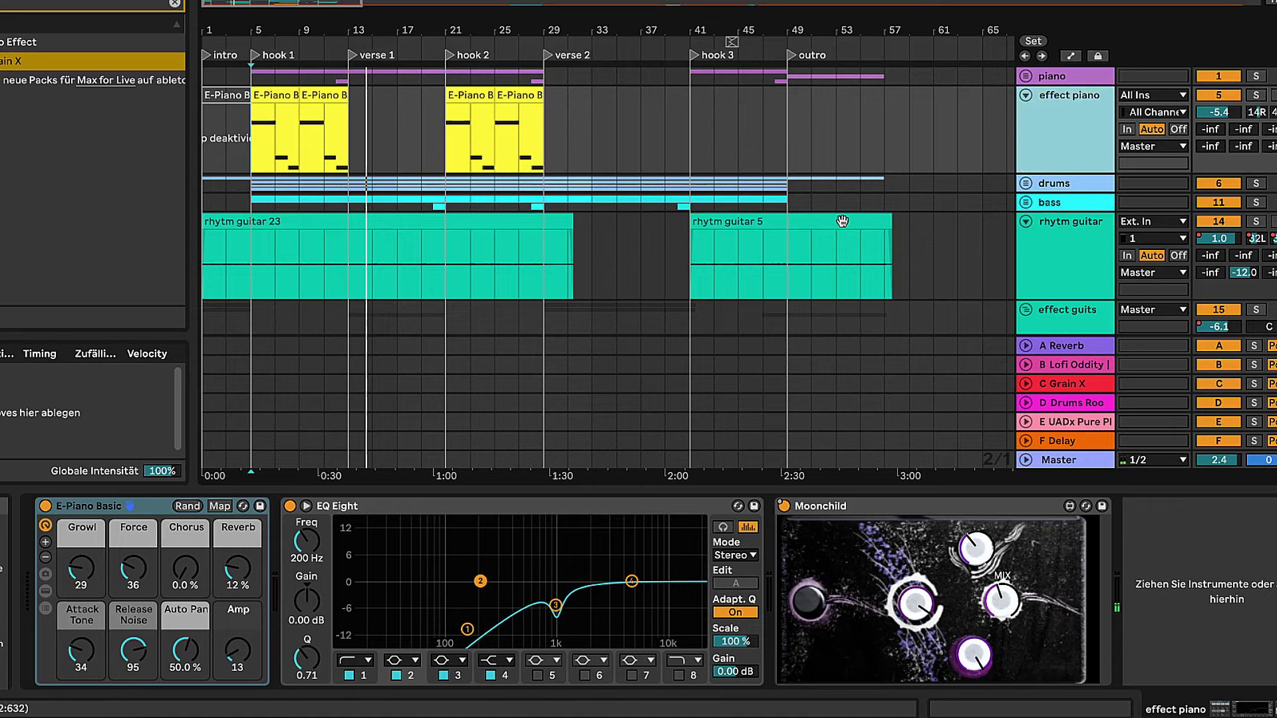
{"action": "scroll", "coordinate": [1016, 140], "scroll_direction": "down", "scroll_amount": 1}
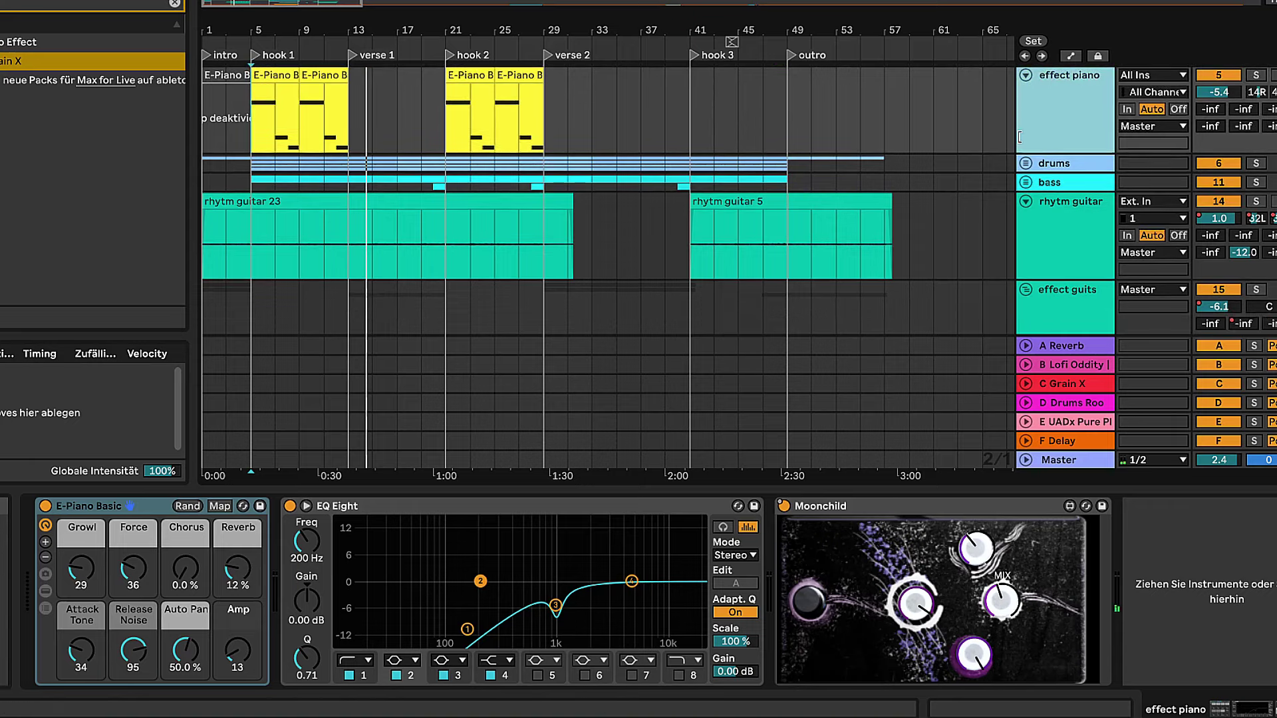
{"action": "scroll", "coordinate": [1068, 145], "scroll_direction": "up", "scroll_amount": 1}
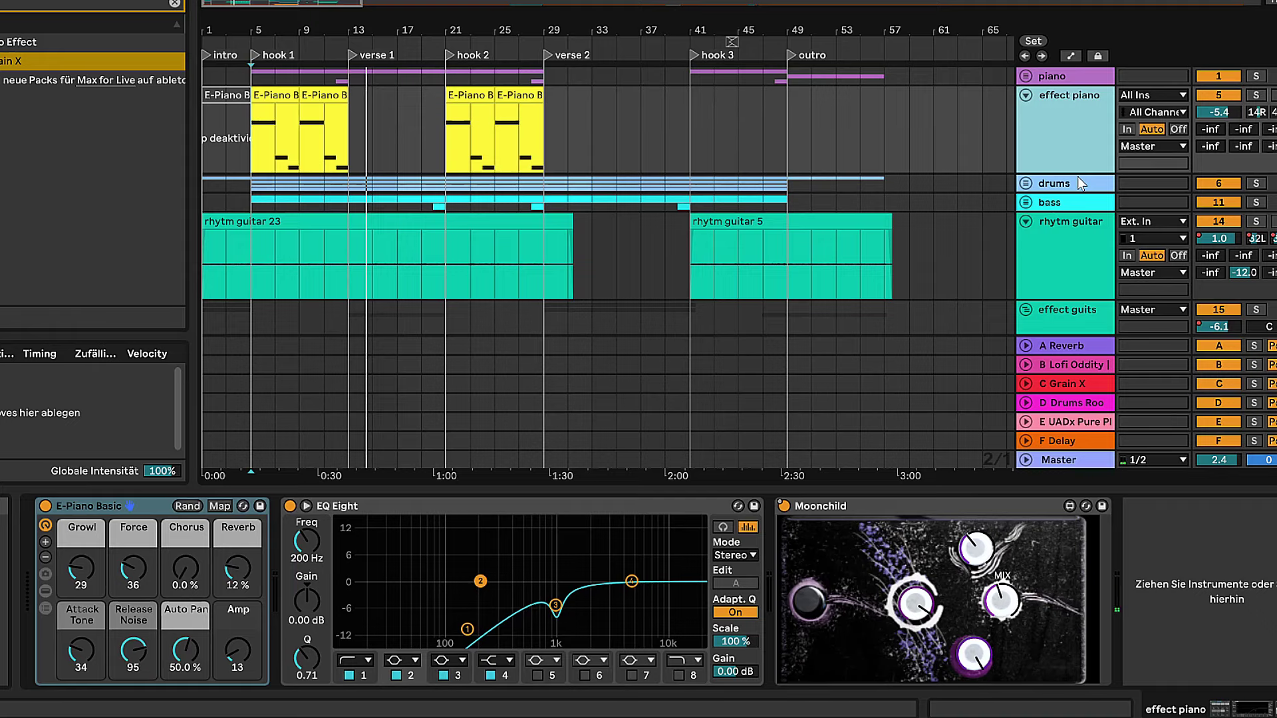
{"action": "left_click", "coordinate": [1084, 241]}
{"action": "scroll", "coordinate": [1084, 239], "scroll_direction": "down", "scroll_amount": 8}
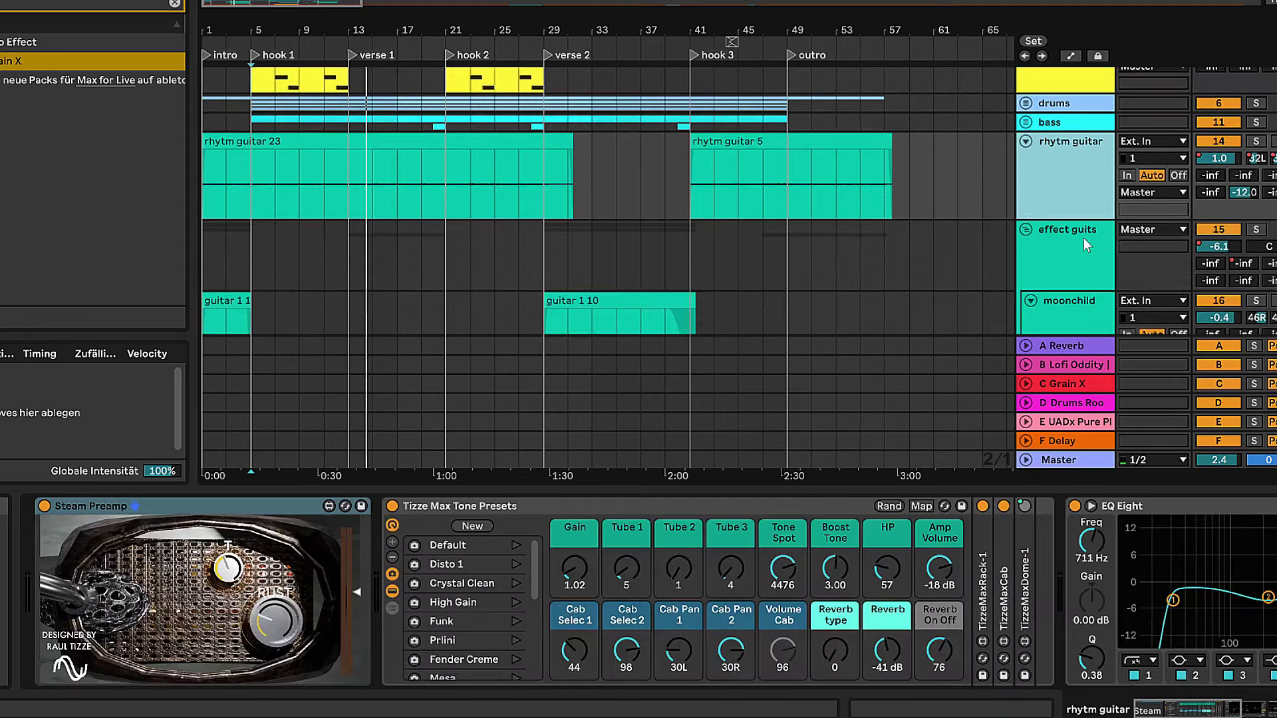
Review the device chains of the moonchild, grain x and reversed solo tracks.
{"action": "left_click", "coordinate": [1060, 161]}
{"action": "scroll", "coordinate": [1060, 161], "scroll_direction": "down", "scroll_amount": 7}
{"action": "left_click", "coordinate": [1061, 159]}
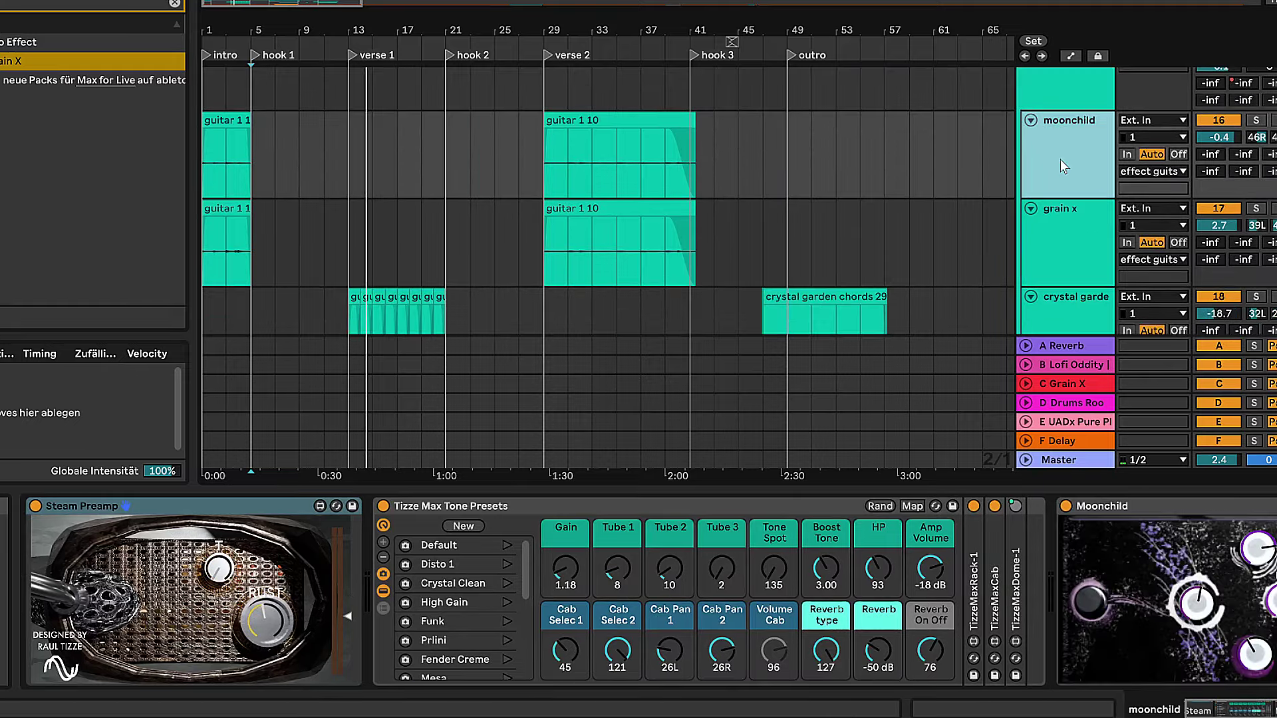
{"action": "scroll", "coordinate": [1060, 159], "scroll_direction": "up", "scroll_amount": 7}
{"action": "scroll", "coordinate": [1069, 141], "scroll_direction": "down", "scroll_amount": 7}
{"action": "left_click", "coordinate": [1069, 143]}
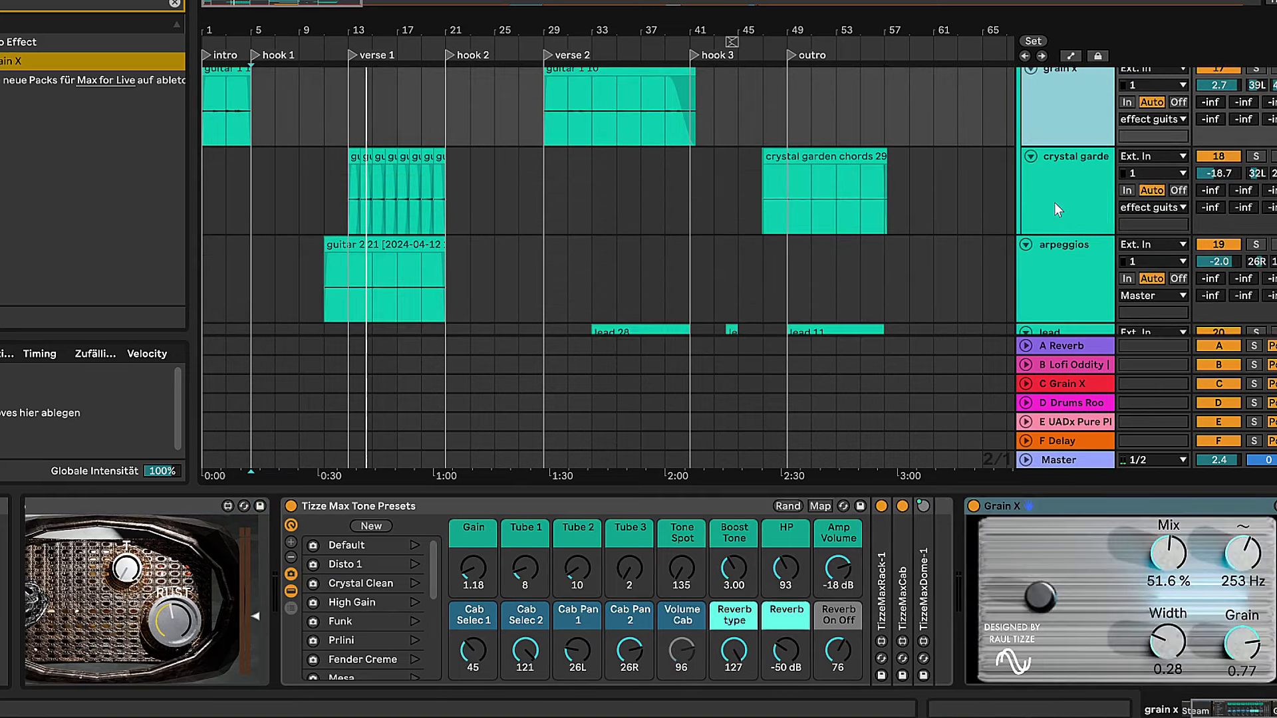
{"action": "scroll", "coordinate": [1054, 203], "scroll_direction": "down", "scroll_amount": 6}
{"action": "left_click", "coordinate": [1054, 202]}
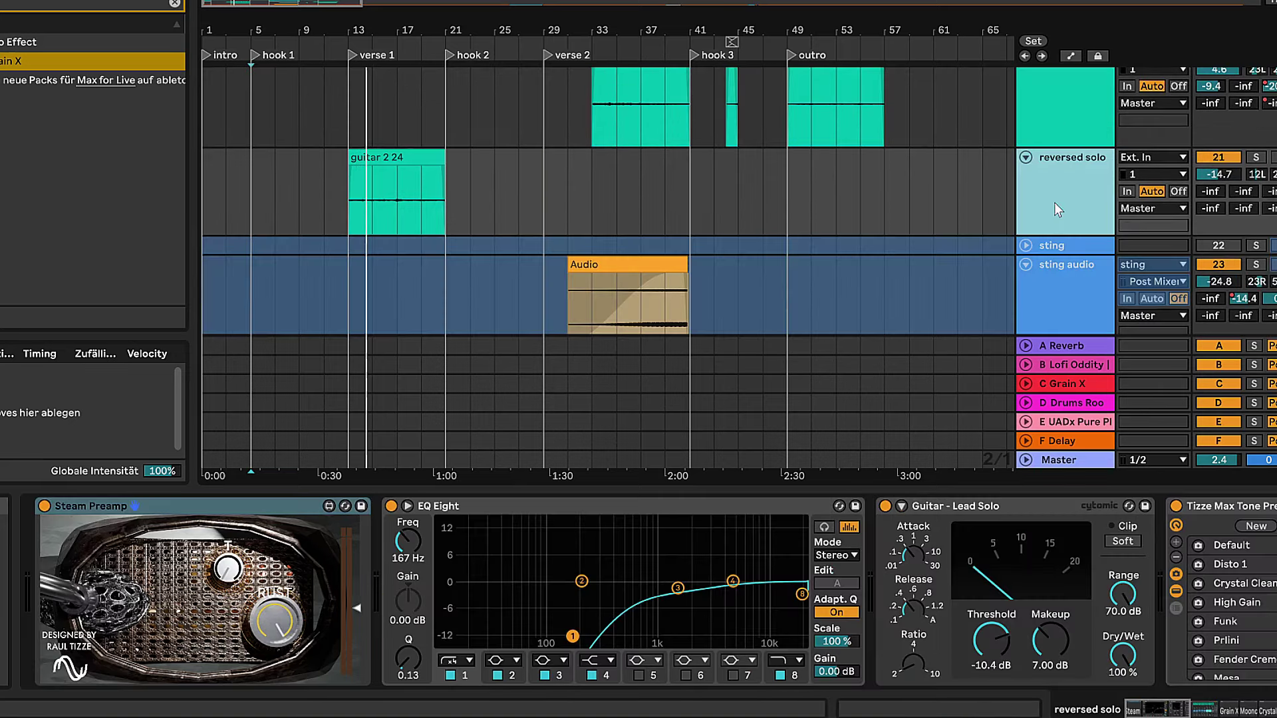